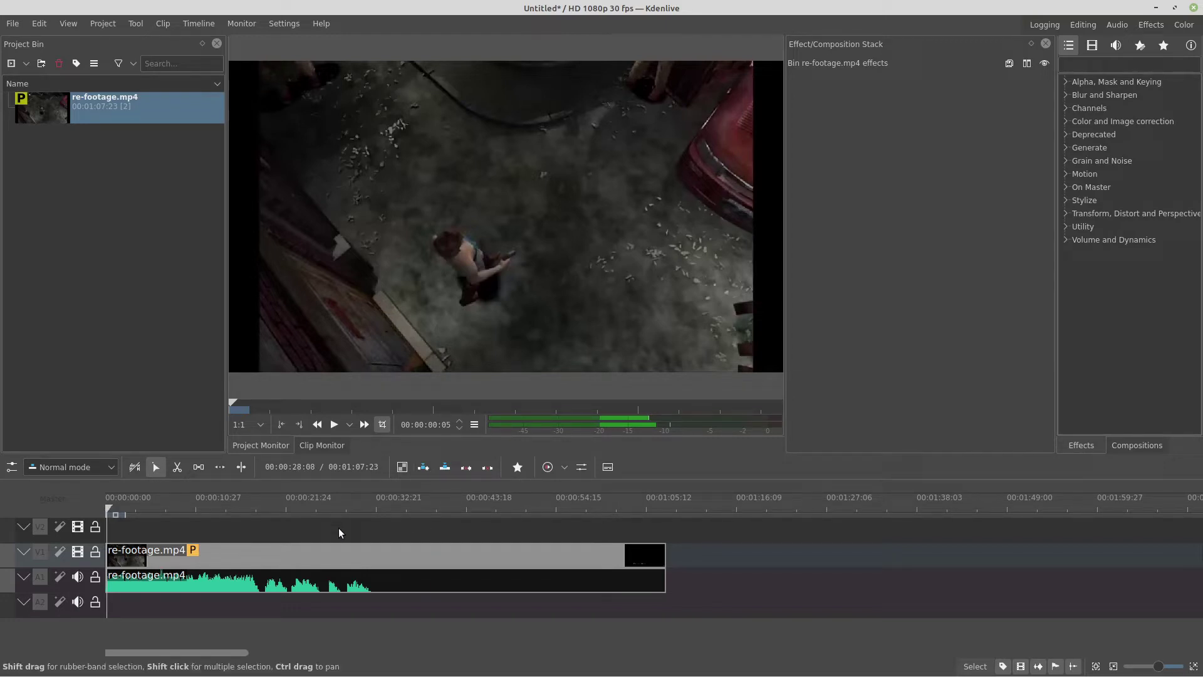
Play the voice-over from about 19 seconds to hear the timing, then stop
click(259, 531)
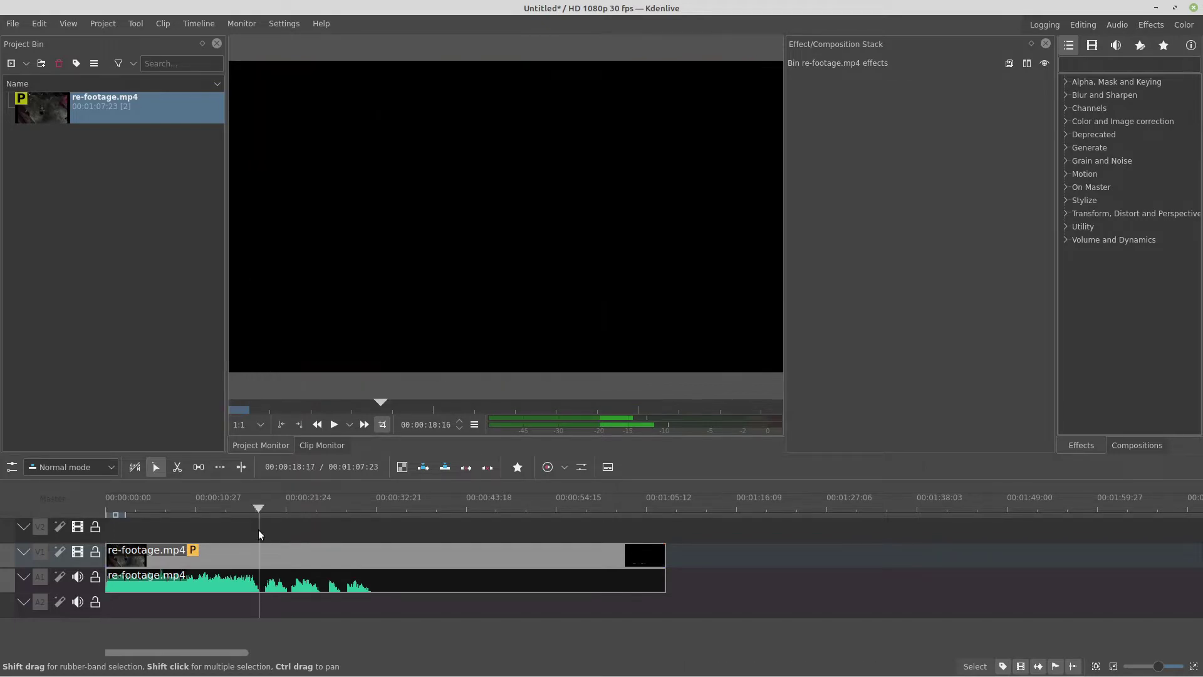
click(261, 532)
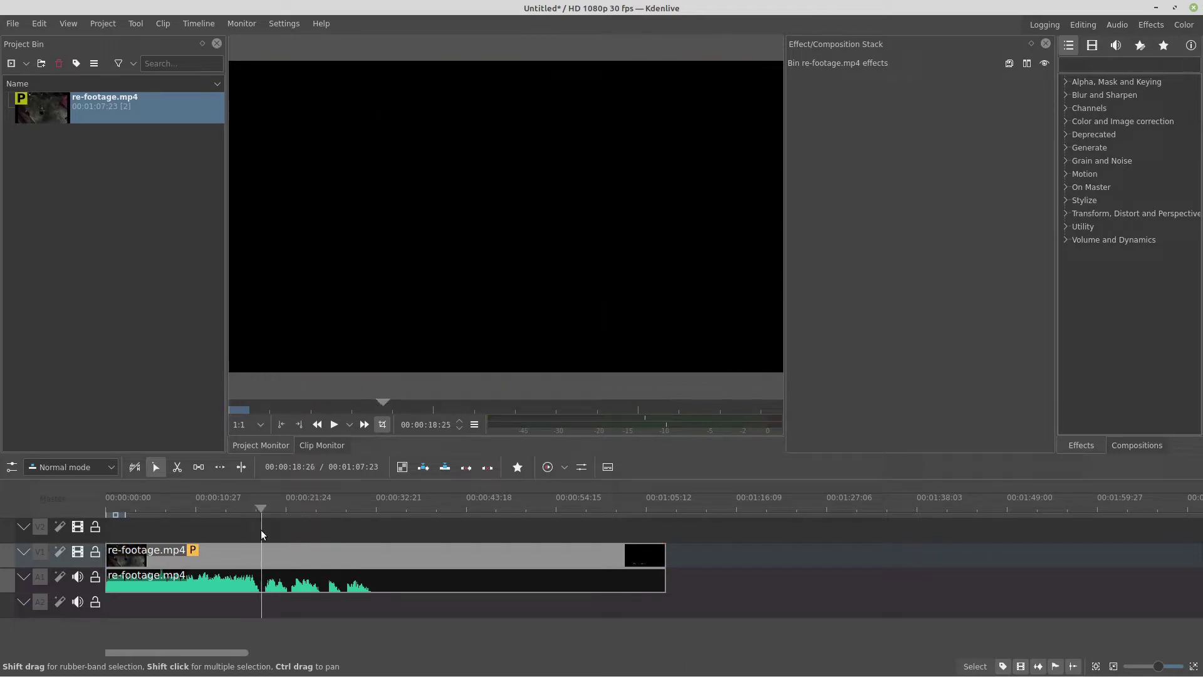
key(space)
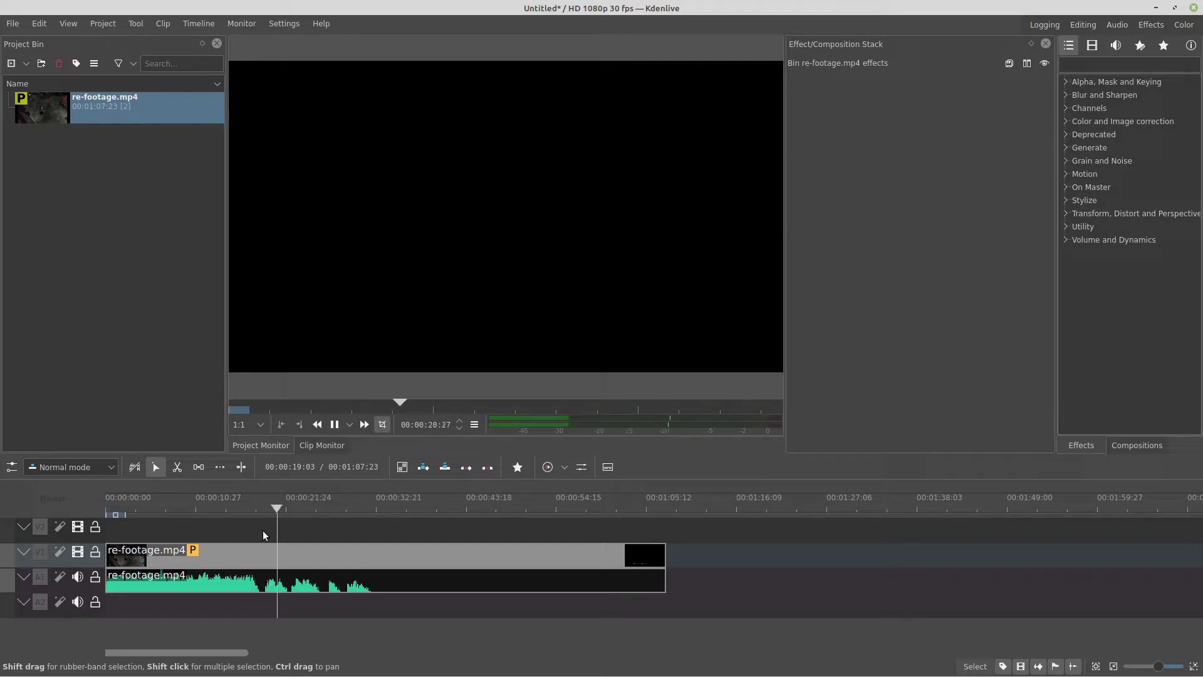
key(space)
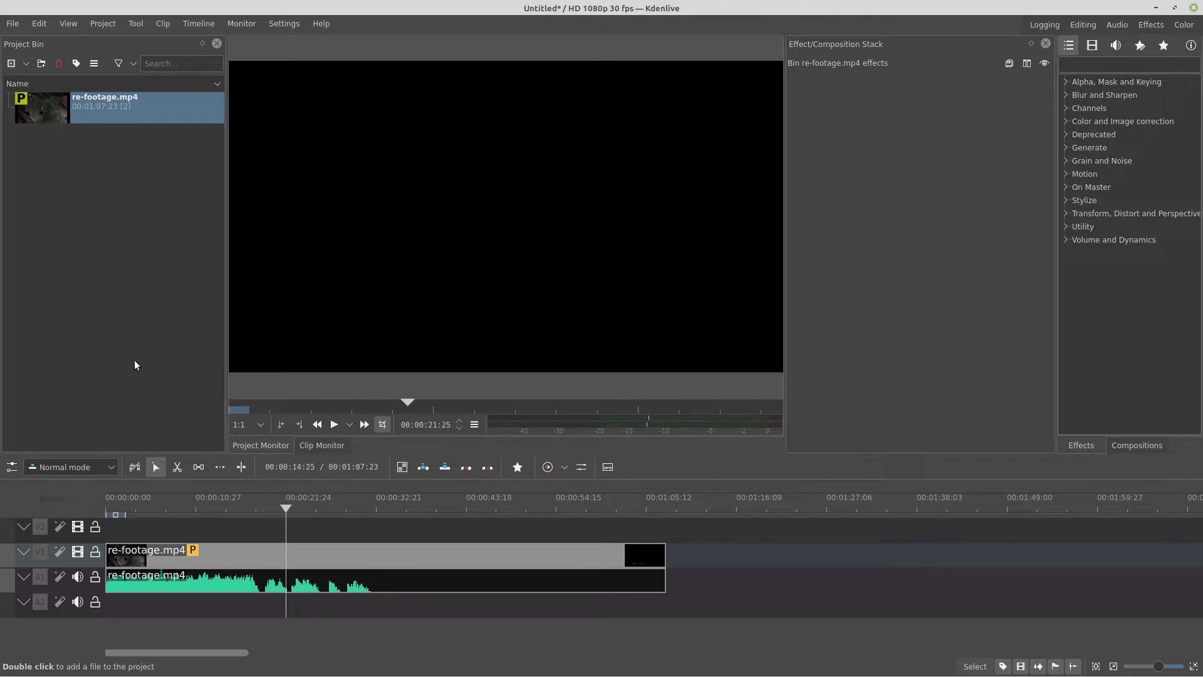
Add a title clip with a placeholder text item and select the quote's first two lines
right_click(99, 212)
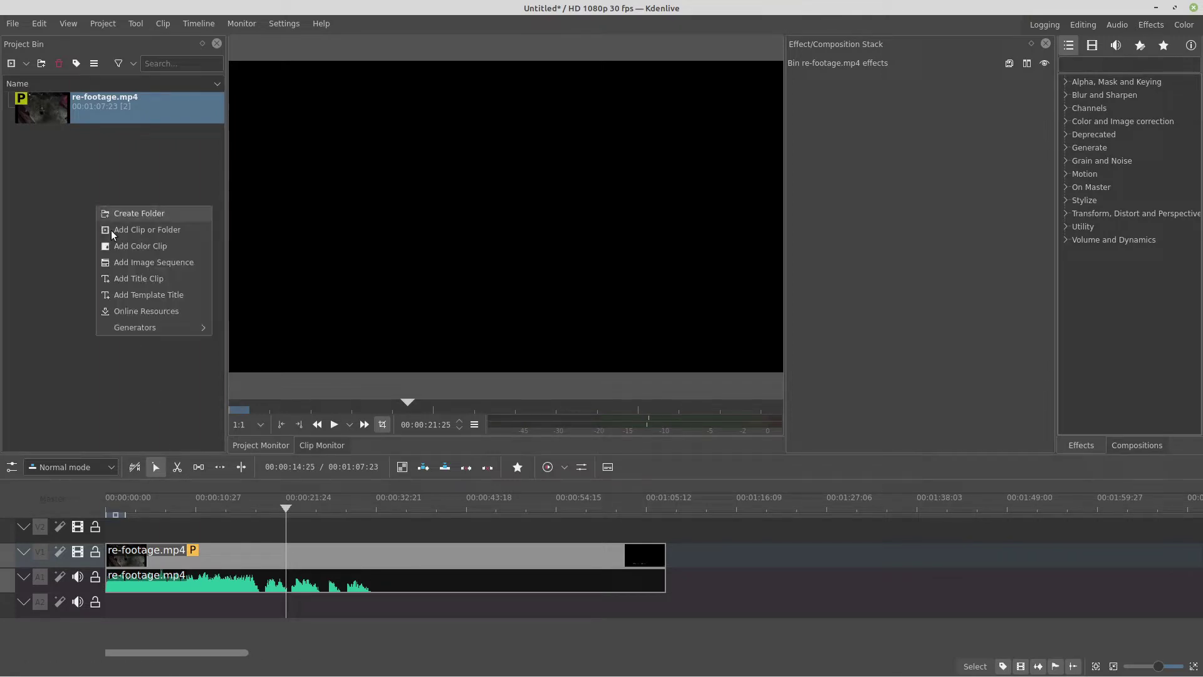
click(162, 285)
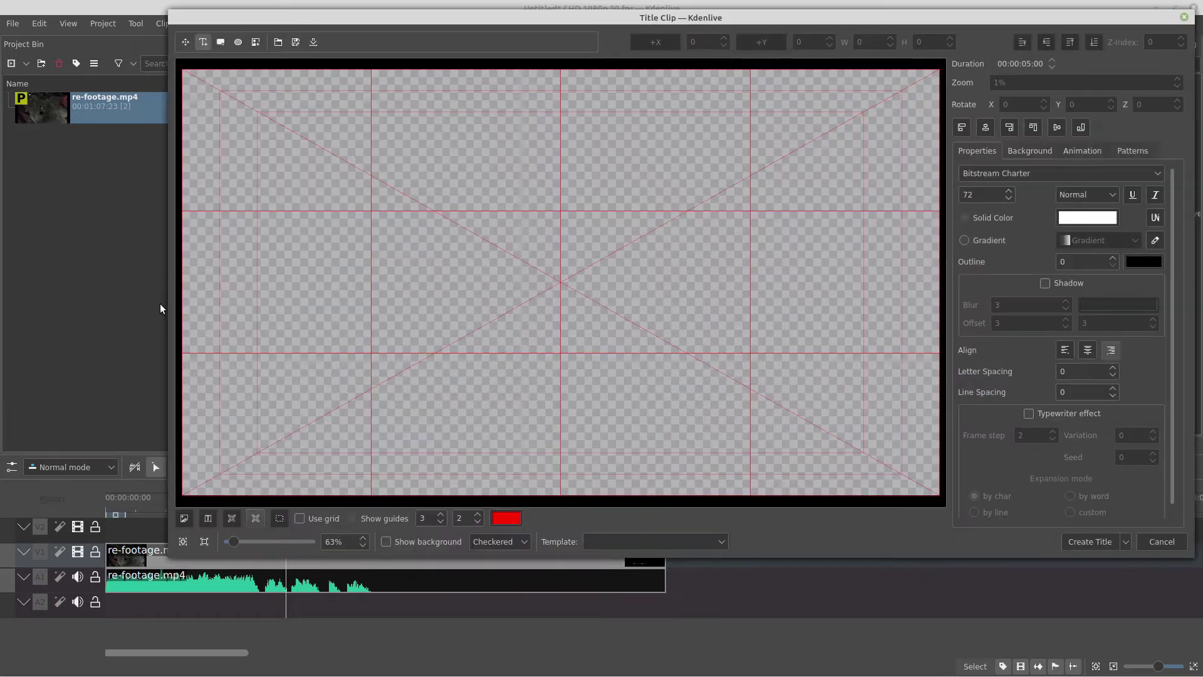
click(346, 393)
key(alt+Tab)
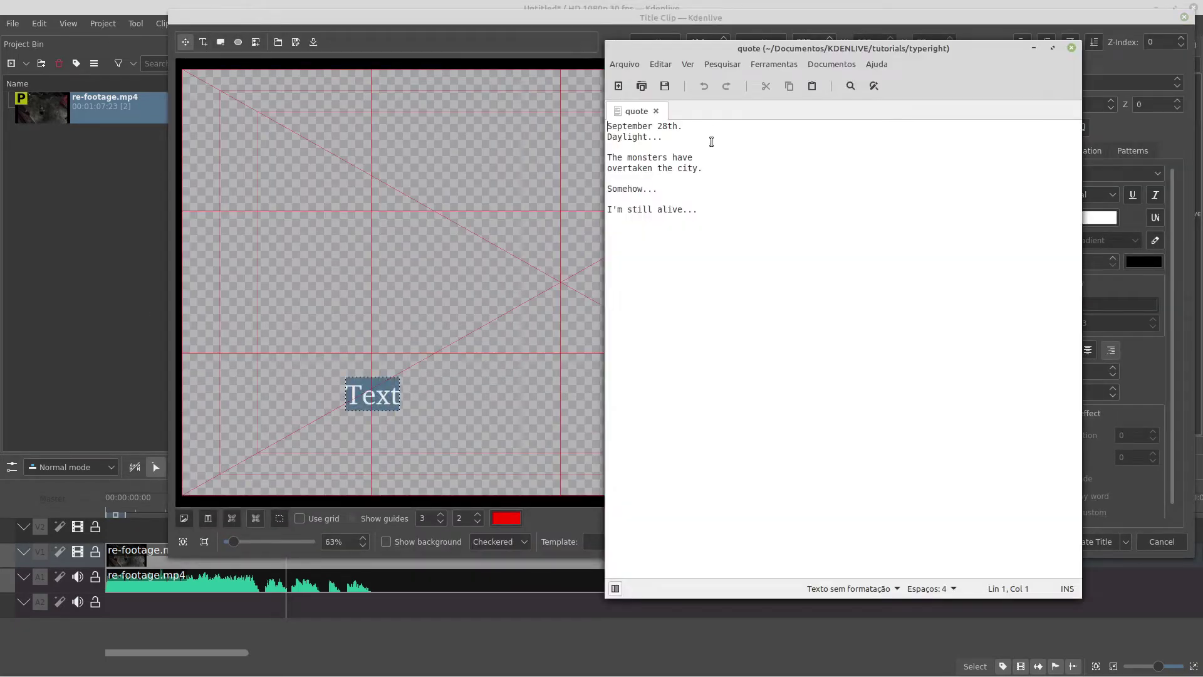
drag(709, 139, 604, 125)
key(ctrl+c)
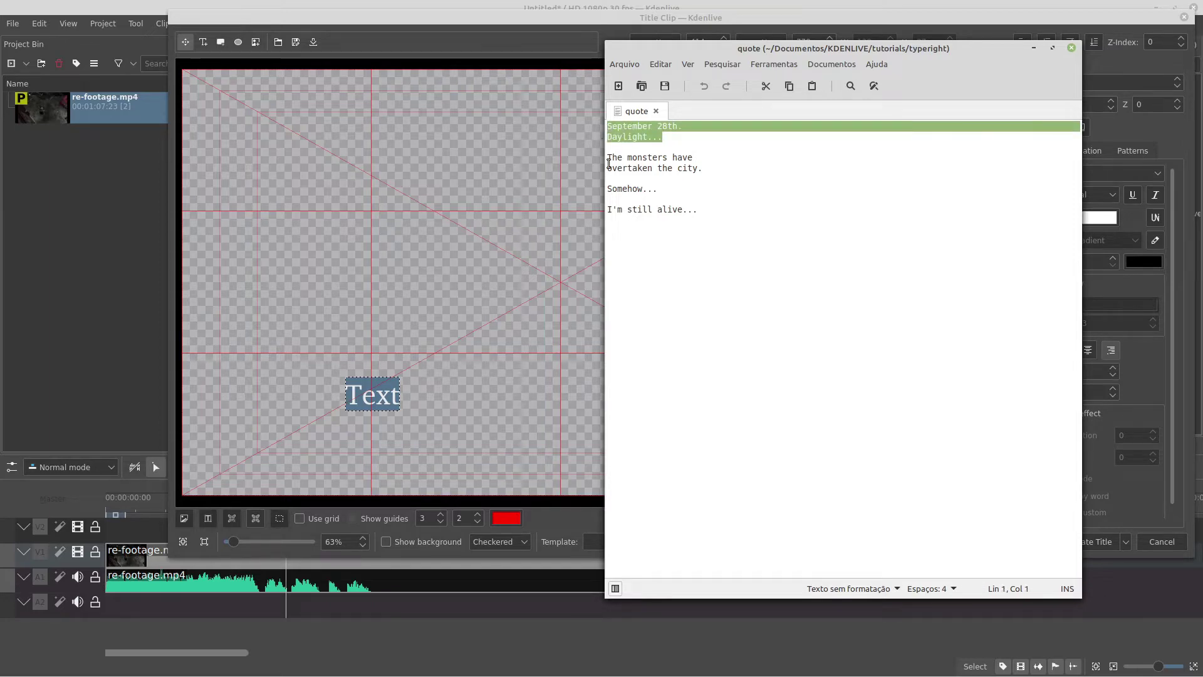
Paste 'September 28th. Daylight...' into the title, left-aligned with letter spacing 6
key(alt+Tab)
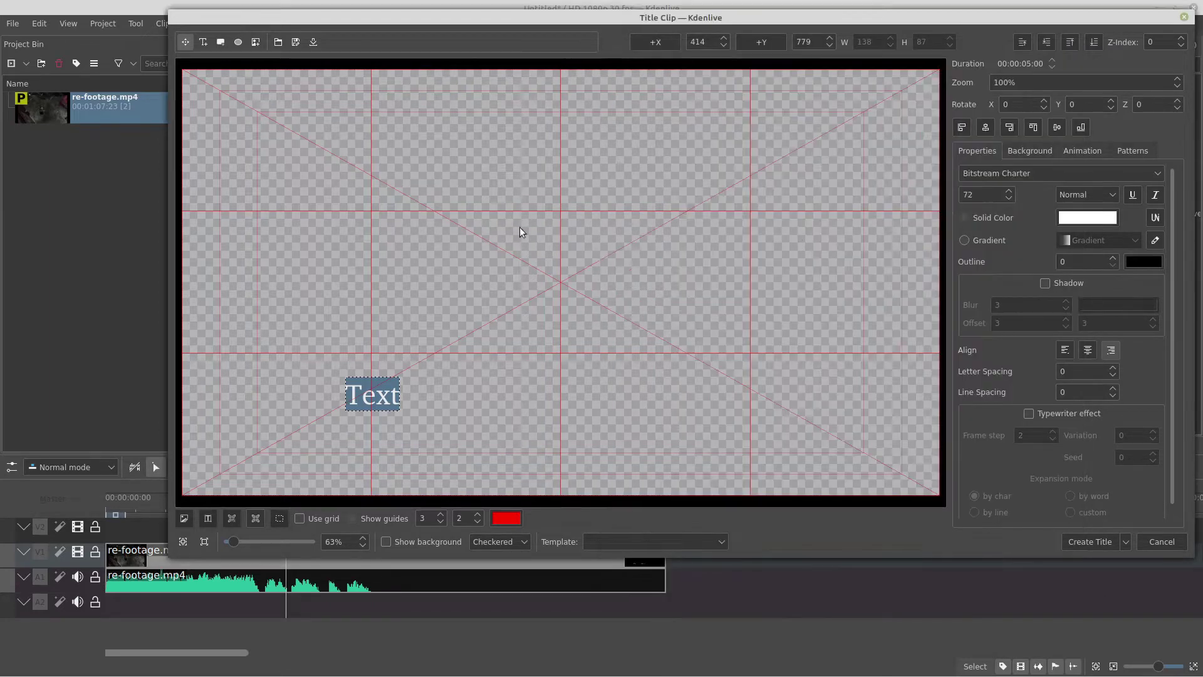
key(ctrl+v)
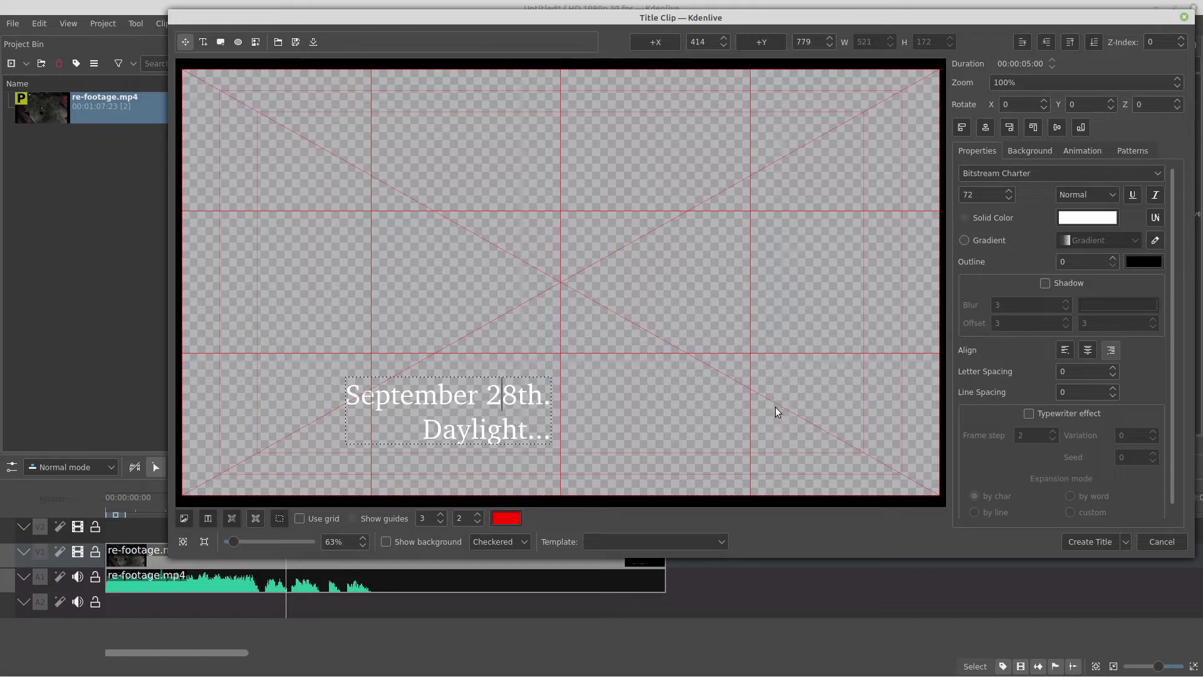
key(ctrl+a)
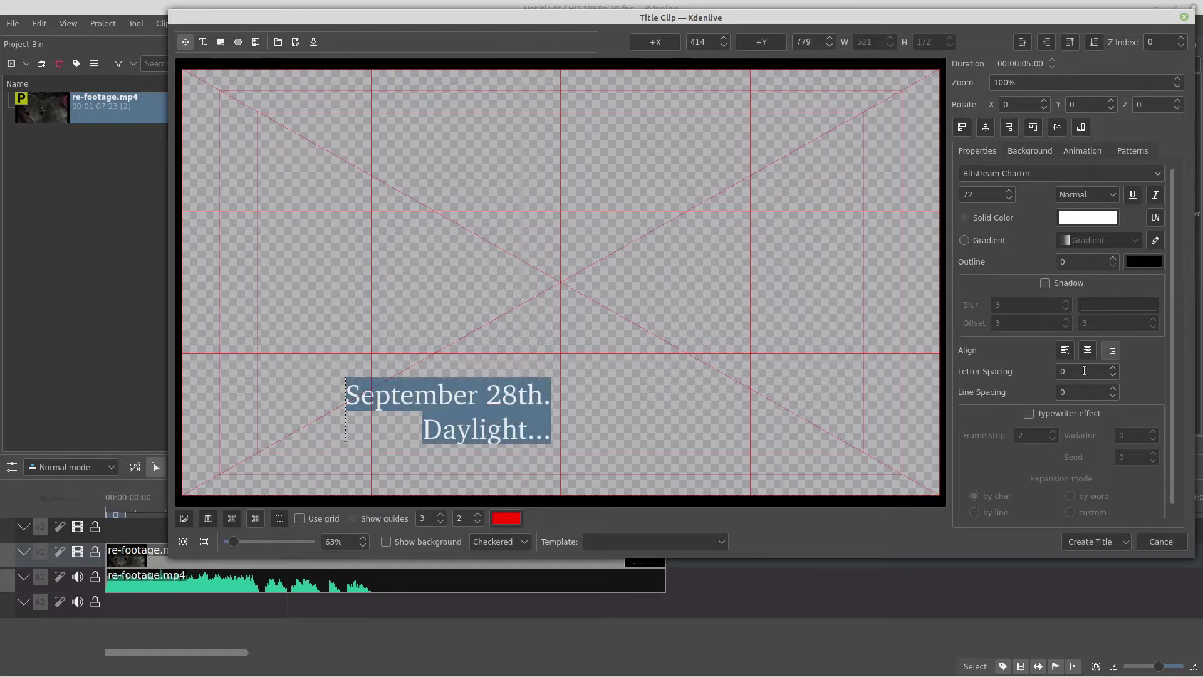
click(1065, 351)
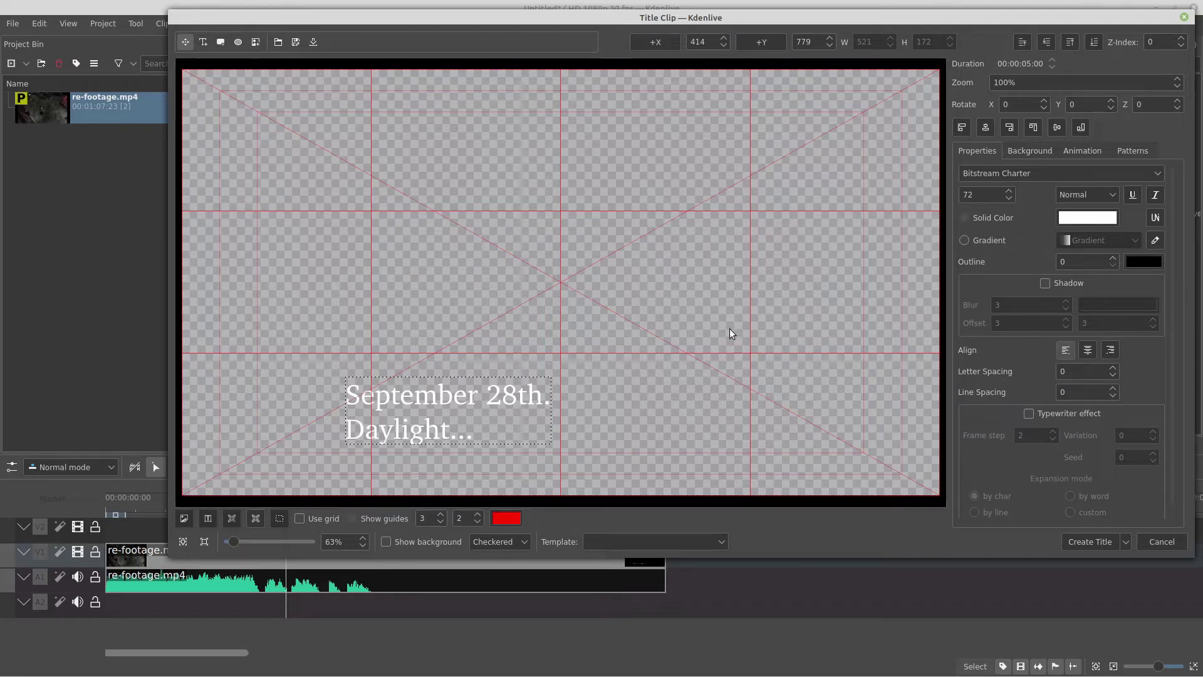
double_click(1068, 373)
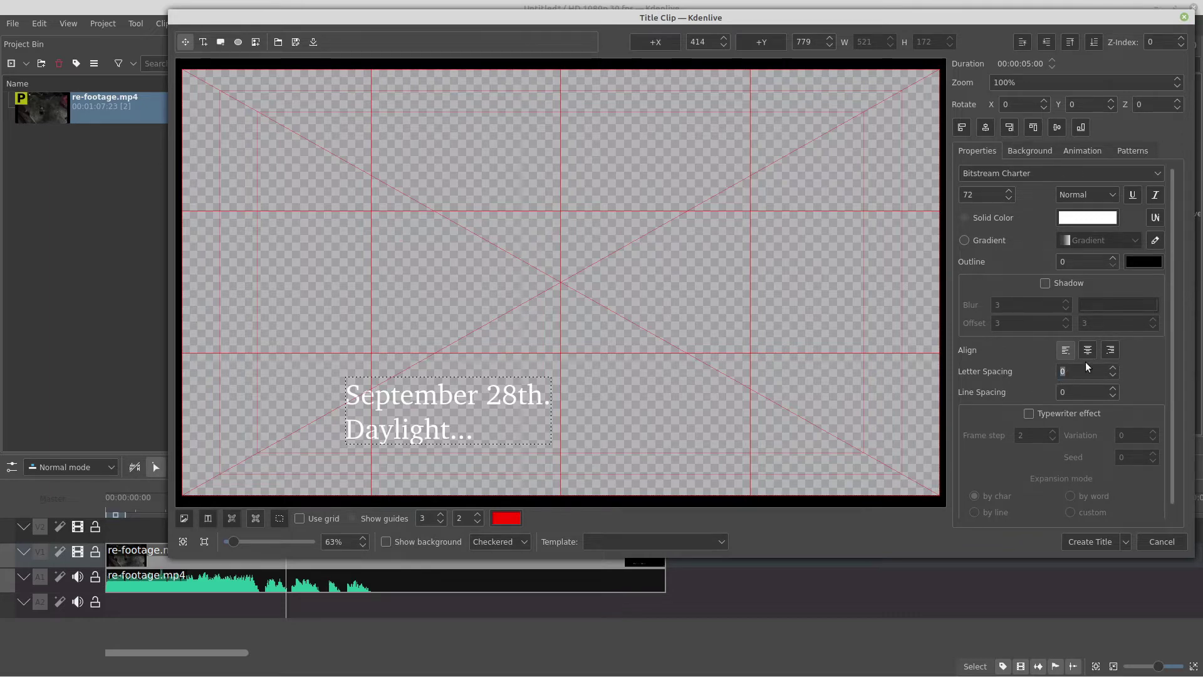
text(6)
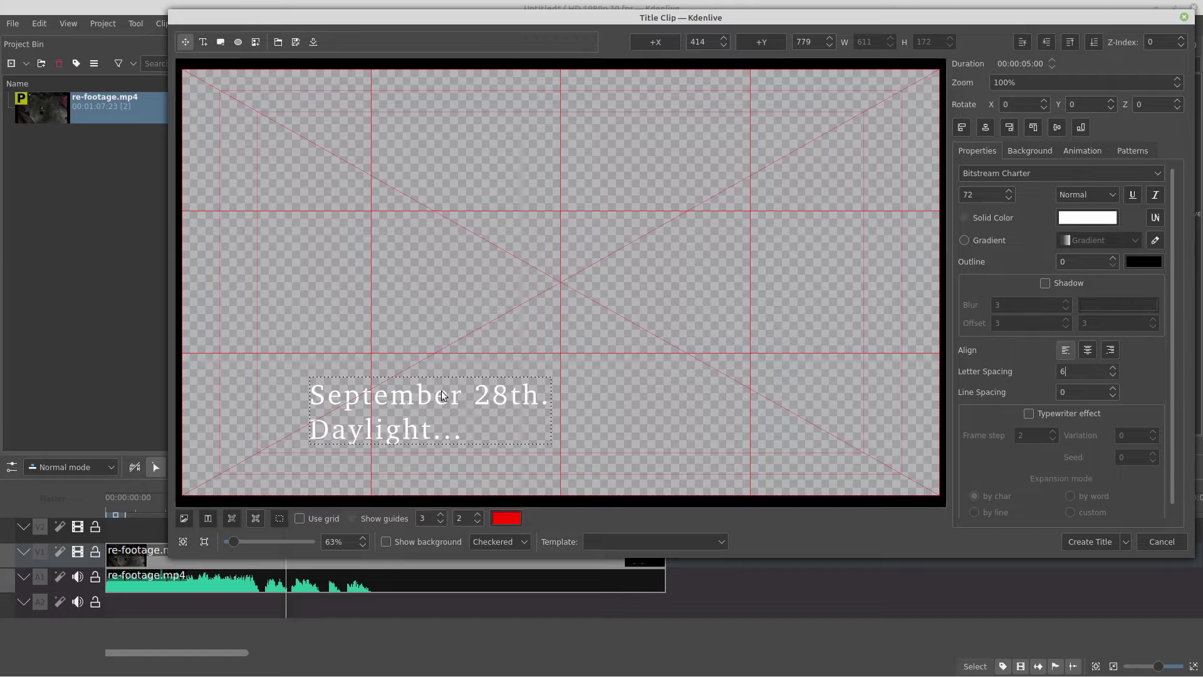
Move the title text into the lower-left area of the frame
click(384, 404)
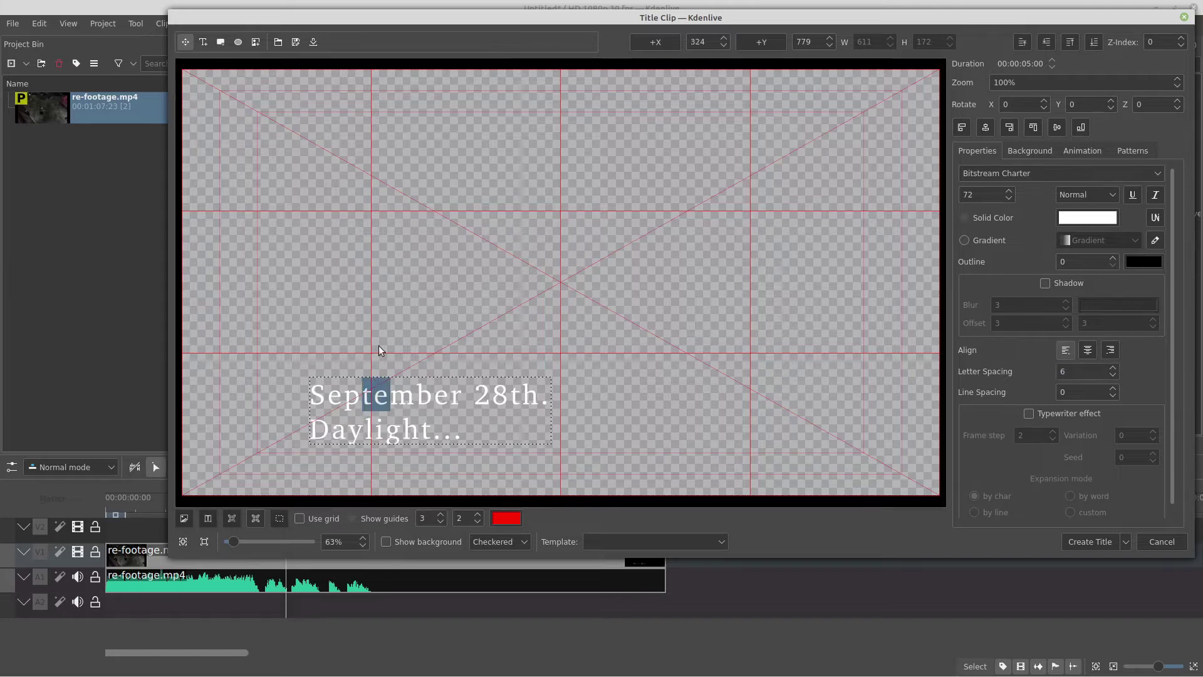
click(379, 345)
click(381, 395)
drag(381, 394, 361, 396)
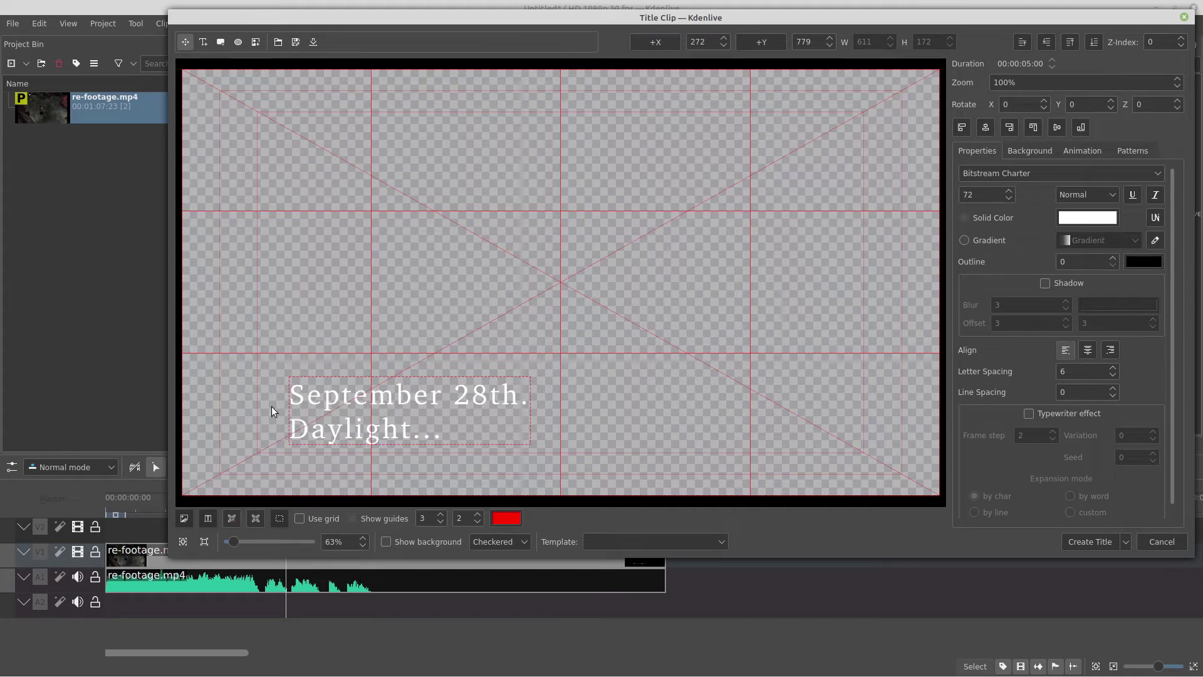
drag(331, 399, 341, 400)
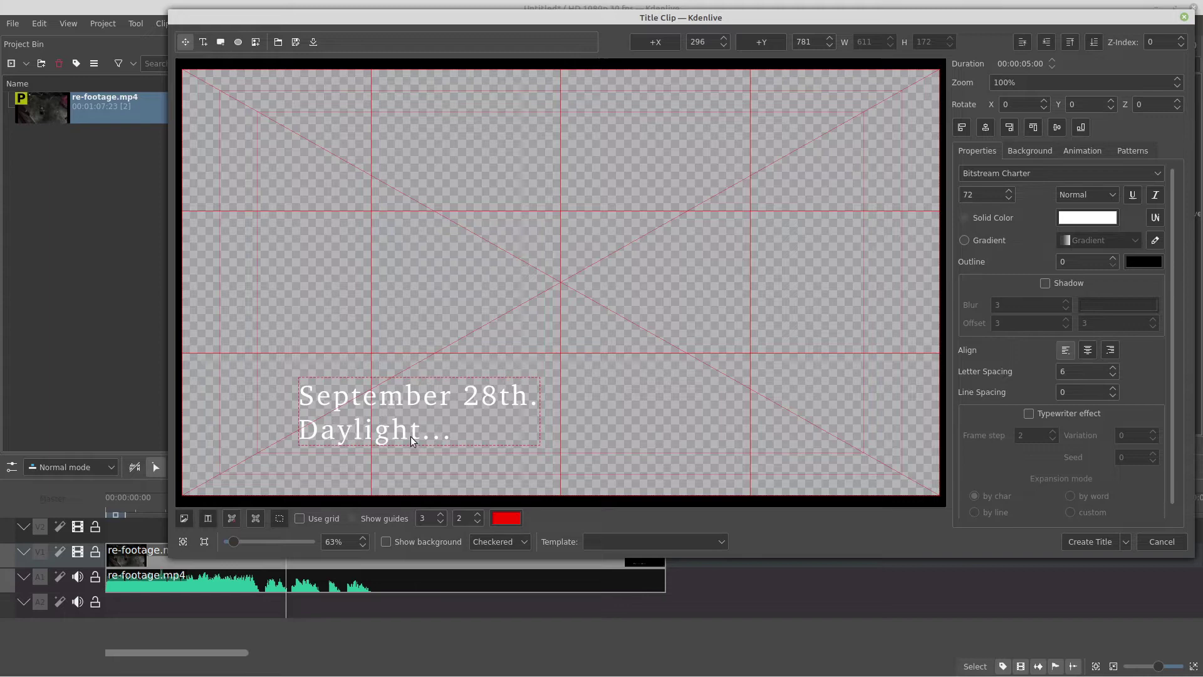
Enable the Typewriter effect for the 'September 28th. Daylight...' text
click(1026, 419)
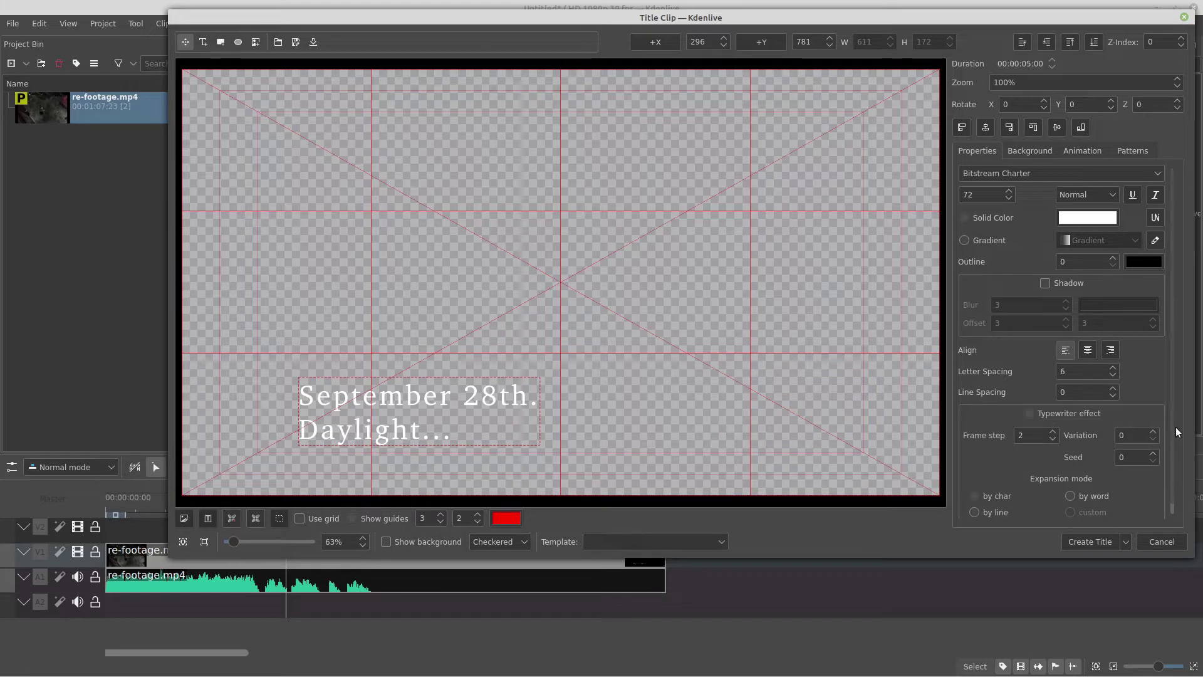
scroll(1174, 483, down, 1)
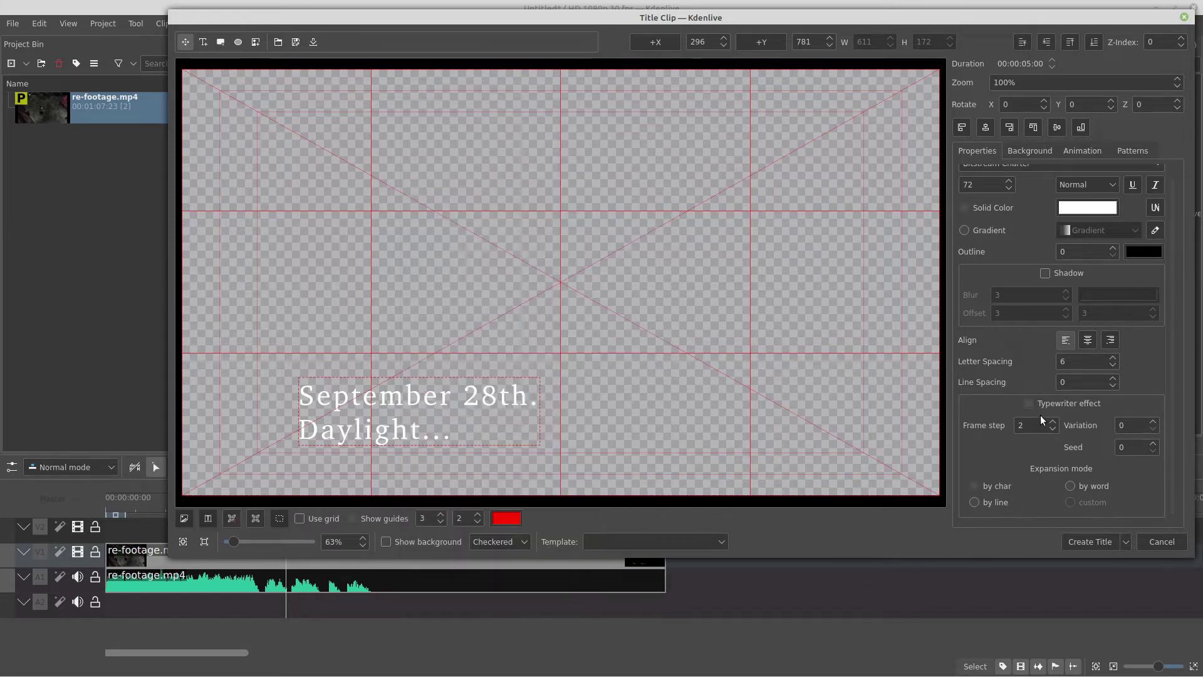
Edit the typewriter Frame step value, aiming for a 3-frame step
click(1033, 429)
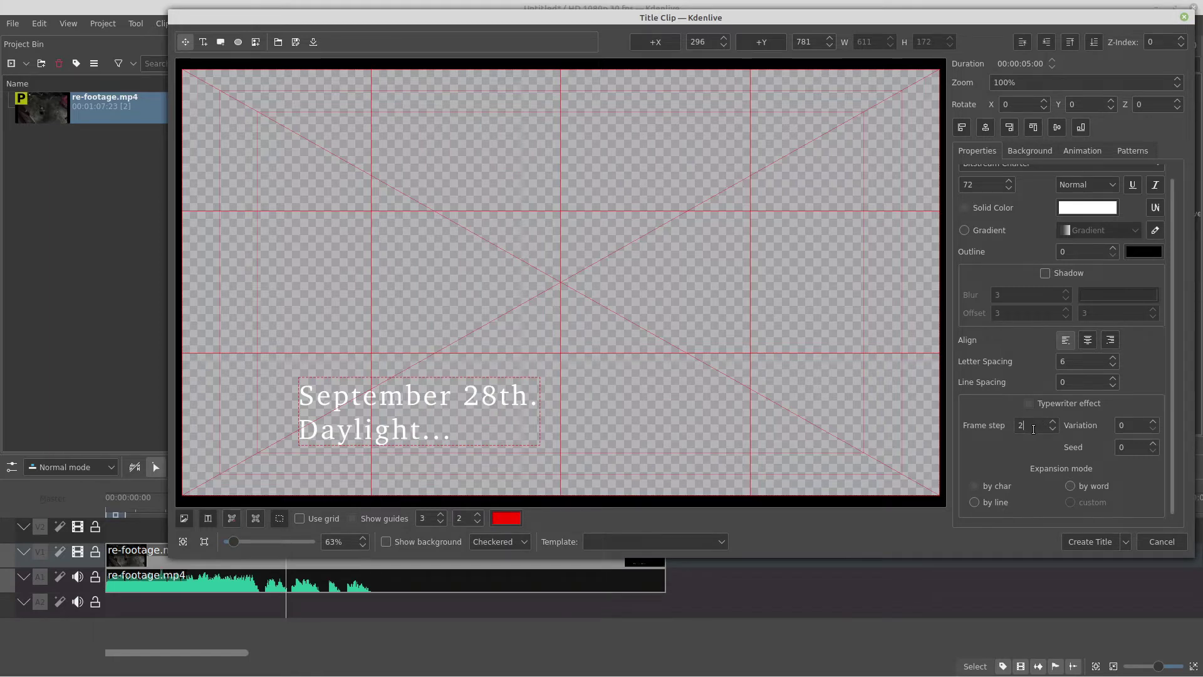
text(0)
key(BackSpace)
key(BackSpace)
text(1)
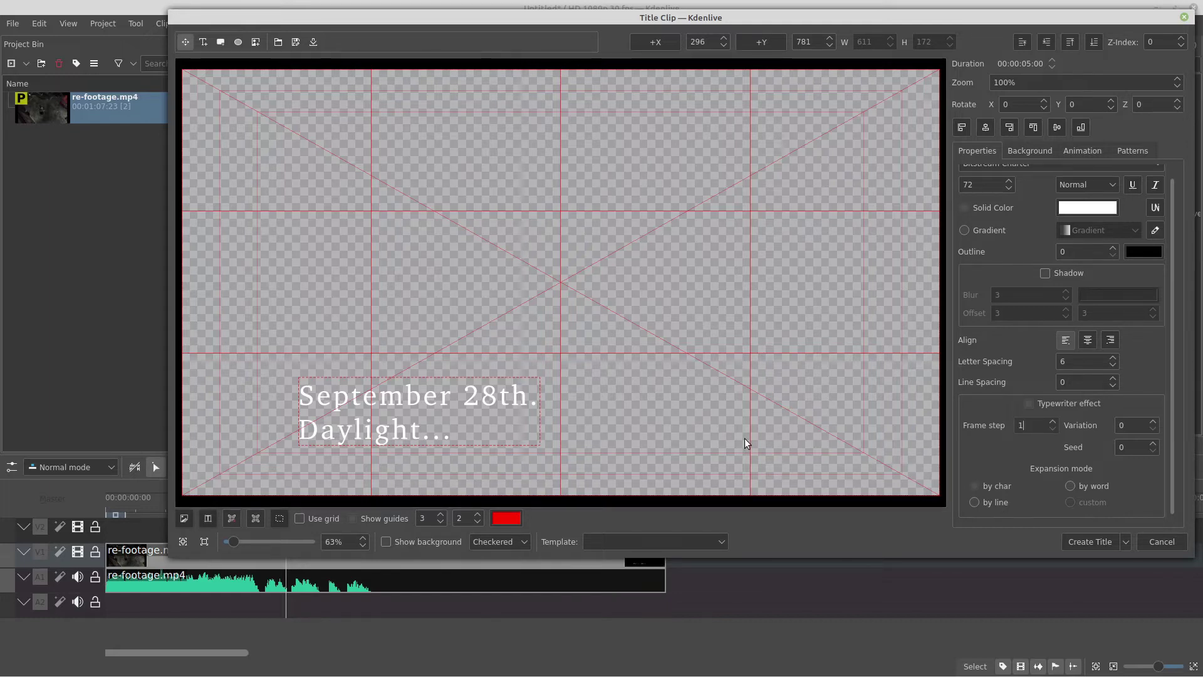
double_click(1040, 424)
text(2)
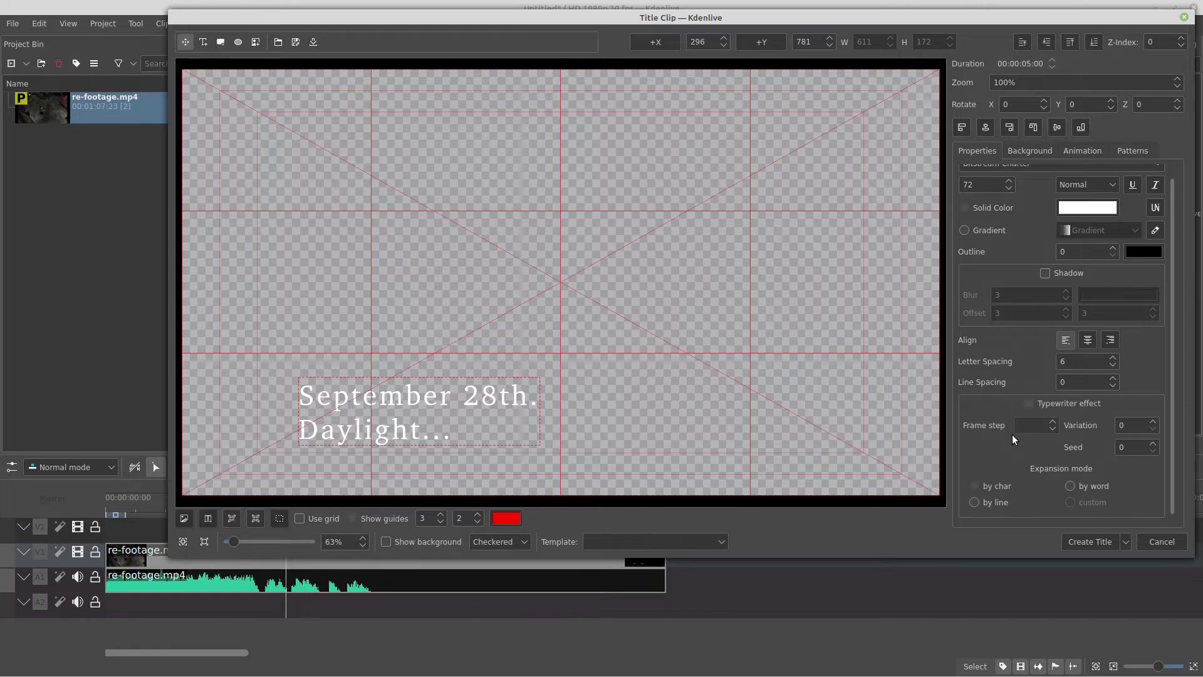
Create the title, place it on V2, hide V1, mute A1, and select the bin clip
click(1091, 538)
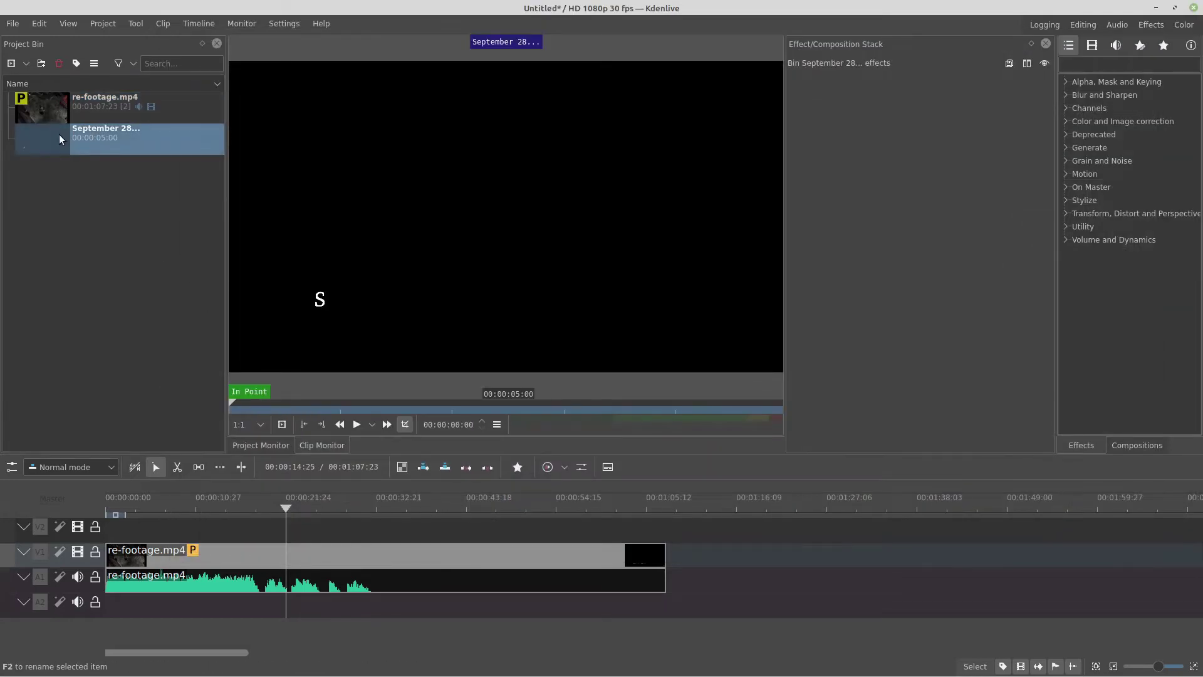
drag(58, 134, 274, 531)
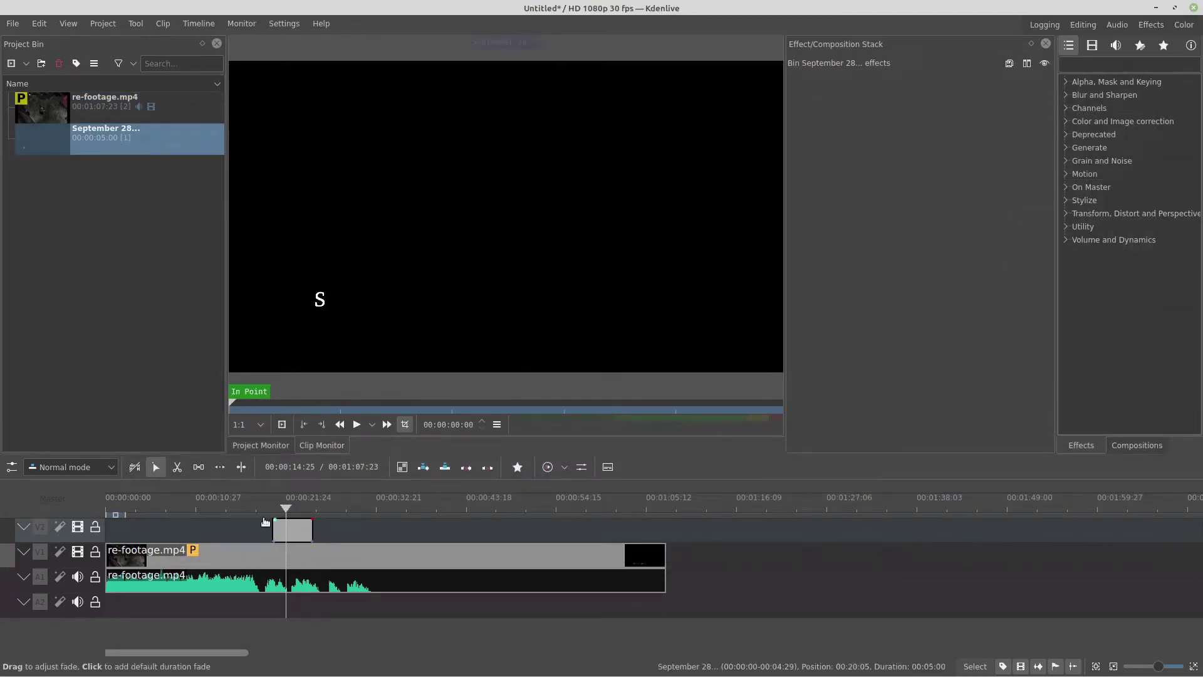
click(81, 554)
click(78, 577)
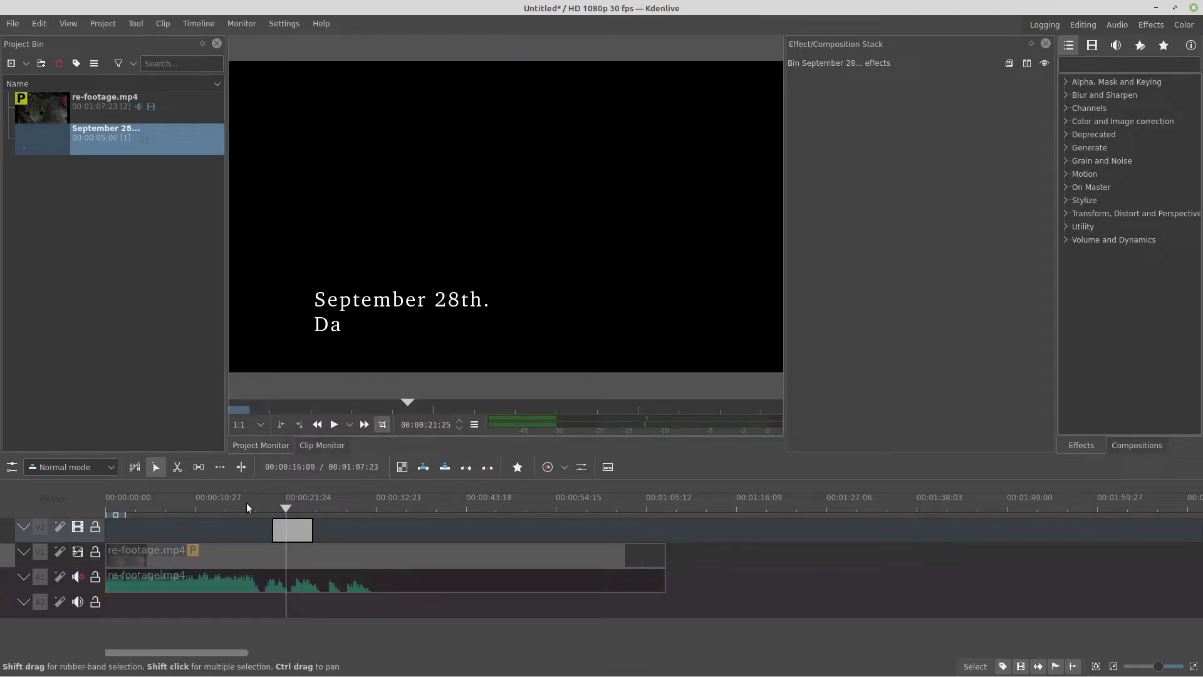
click(276, 501)
click(58, 143)
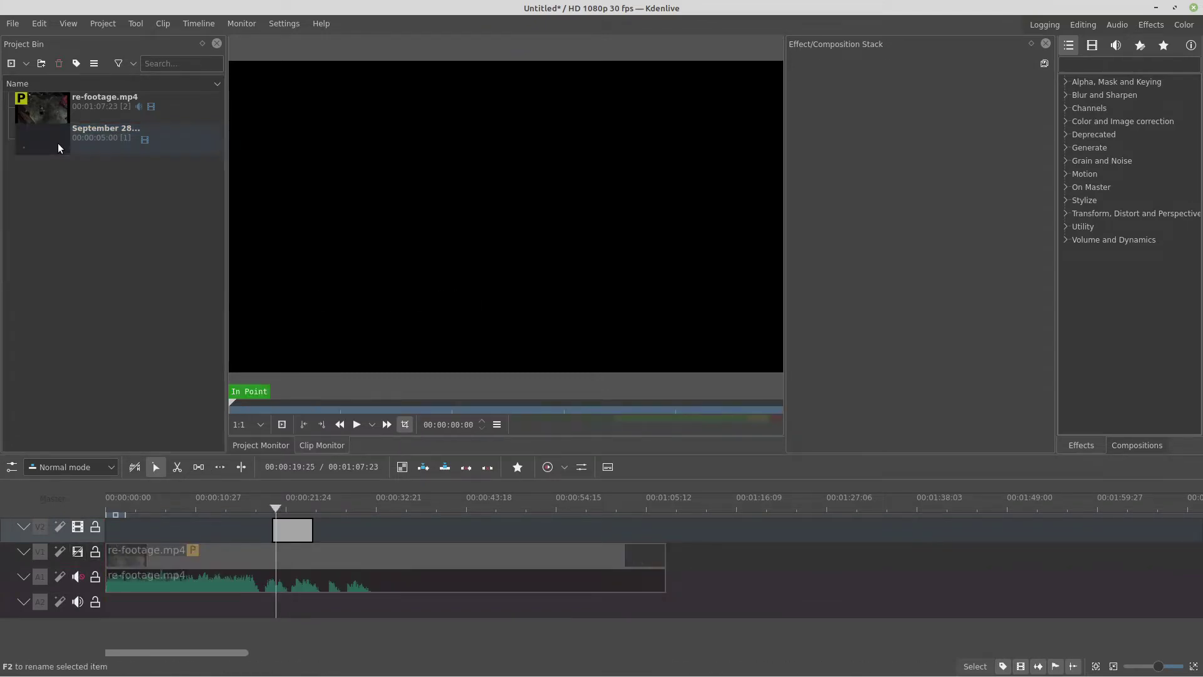
Update the title with the typewriter effect and play the V2 clip to preview typing
double_click(52, 148)
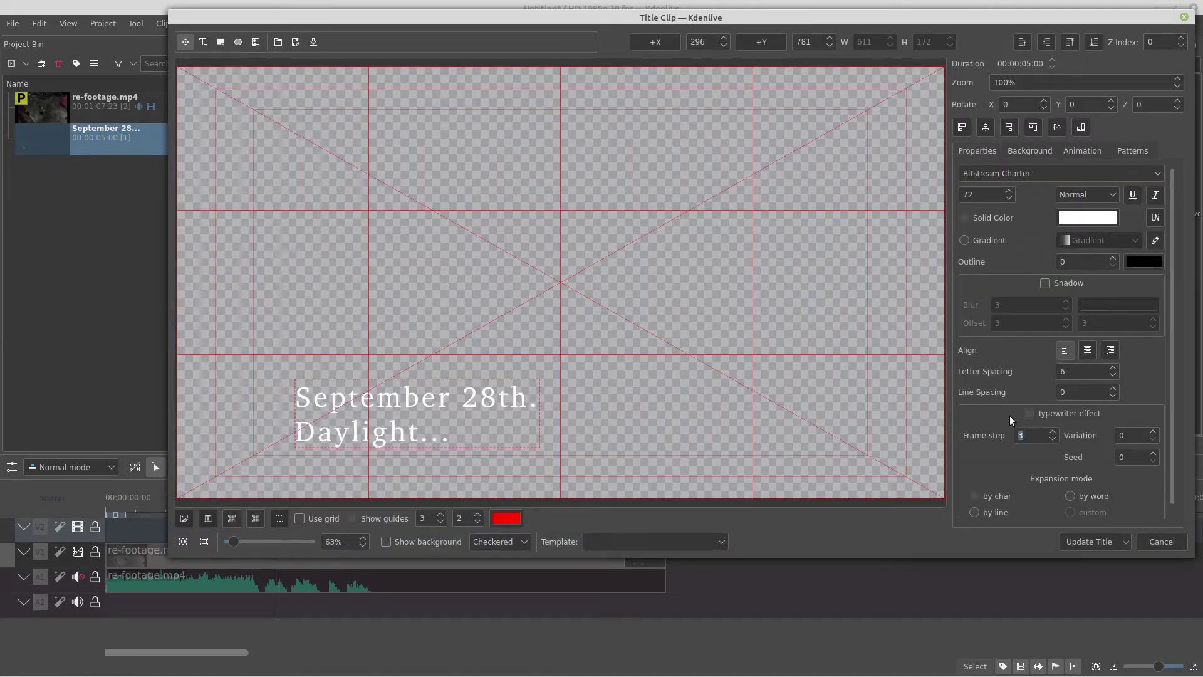
click(1092, 541)
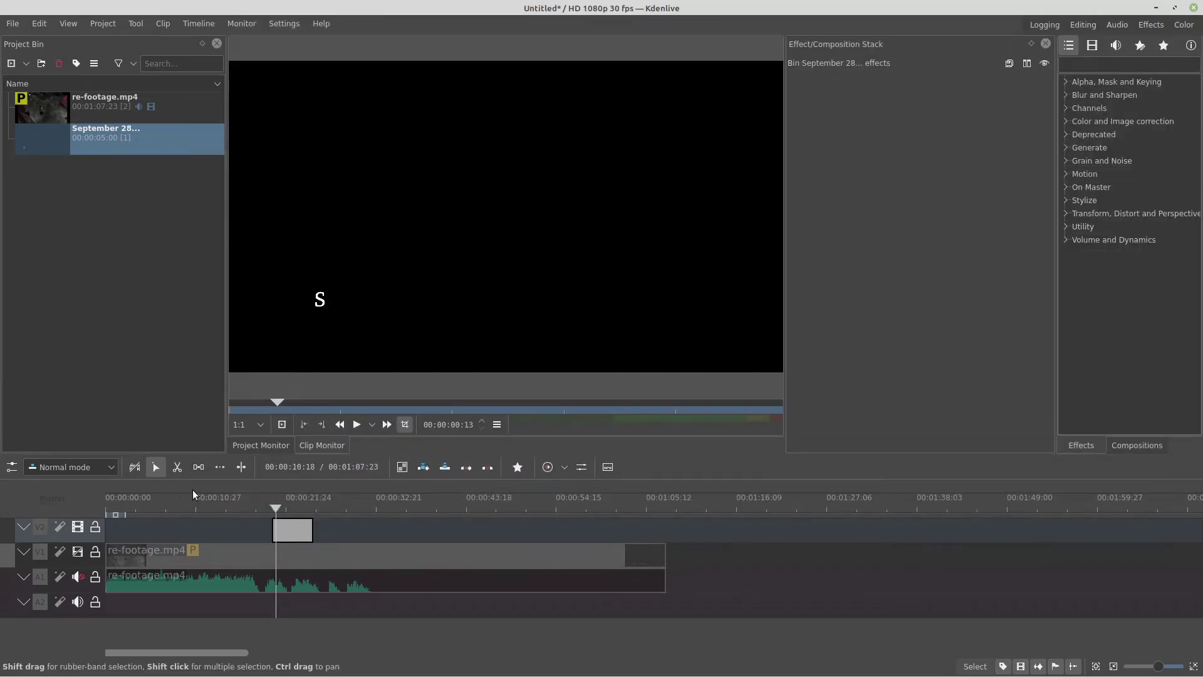
click(293, 539)
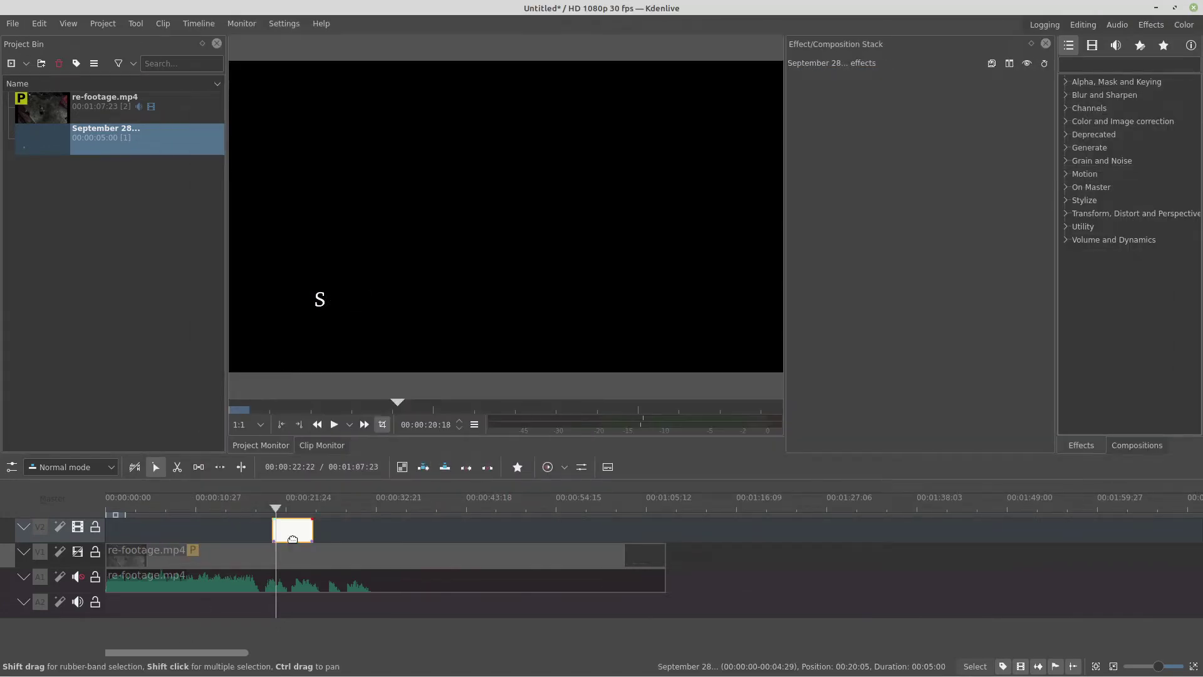
click(273, 509)
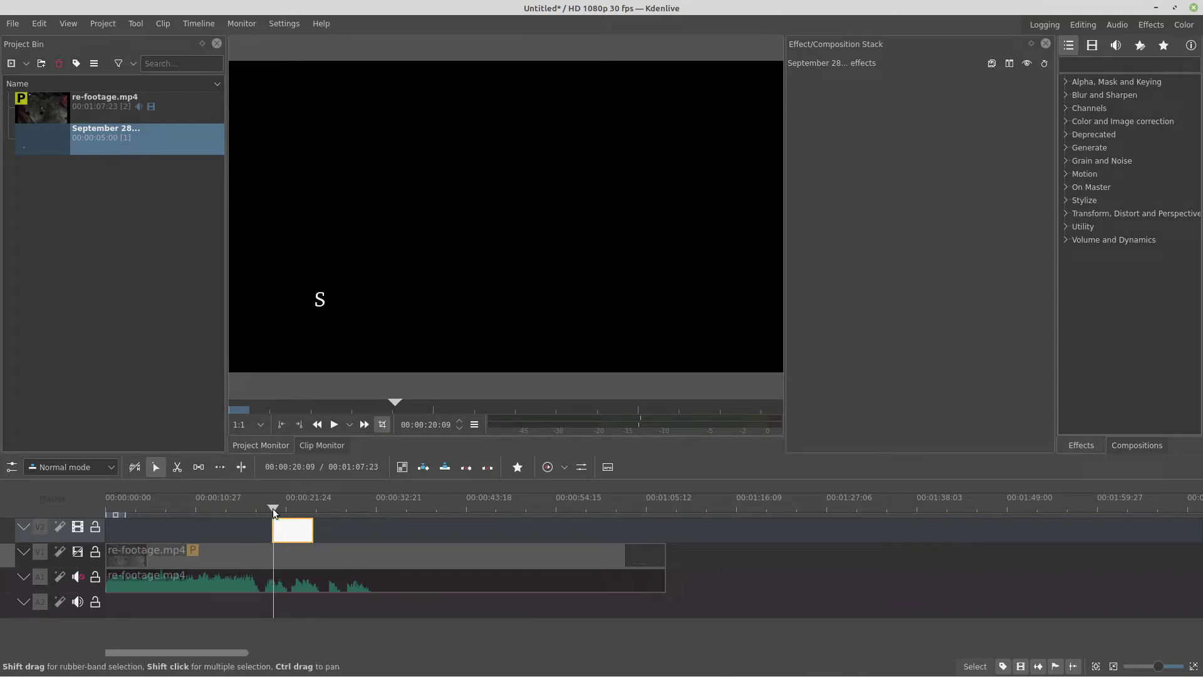
key(space)
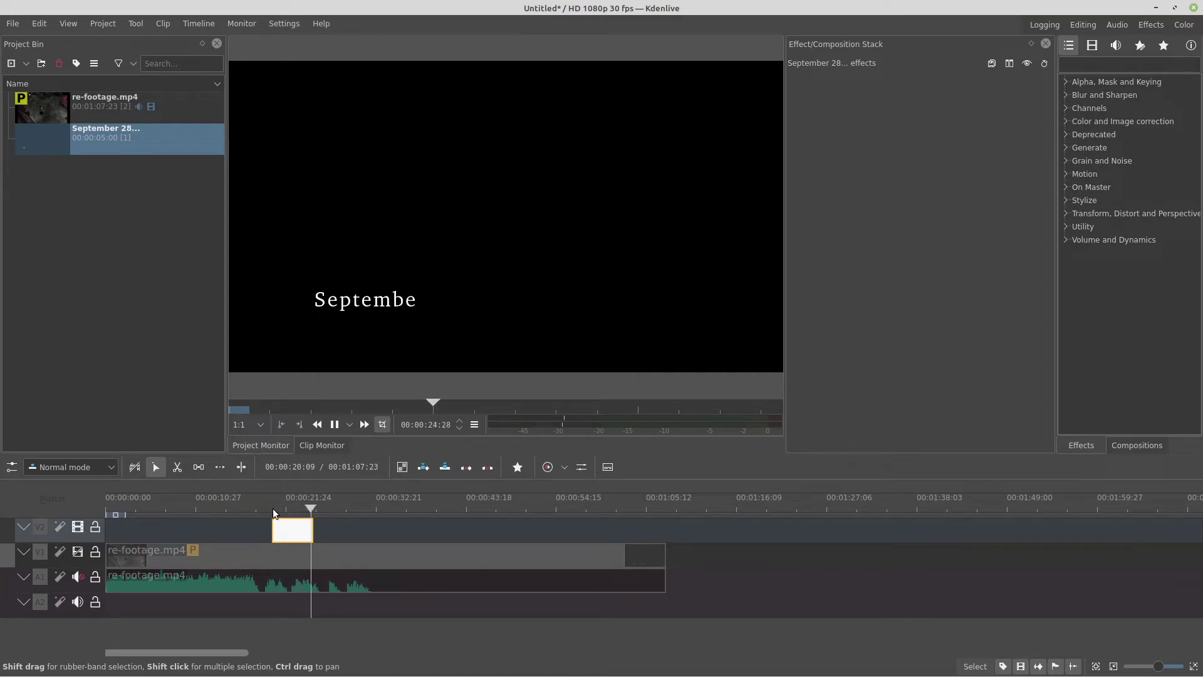
key(space)
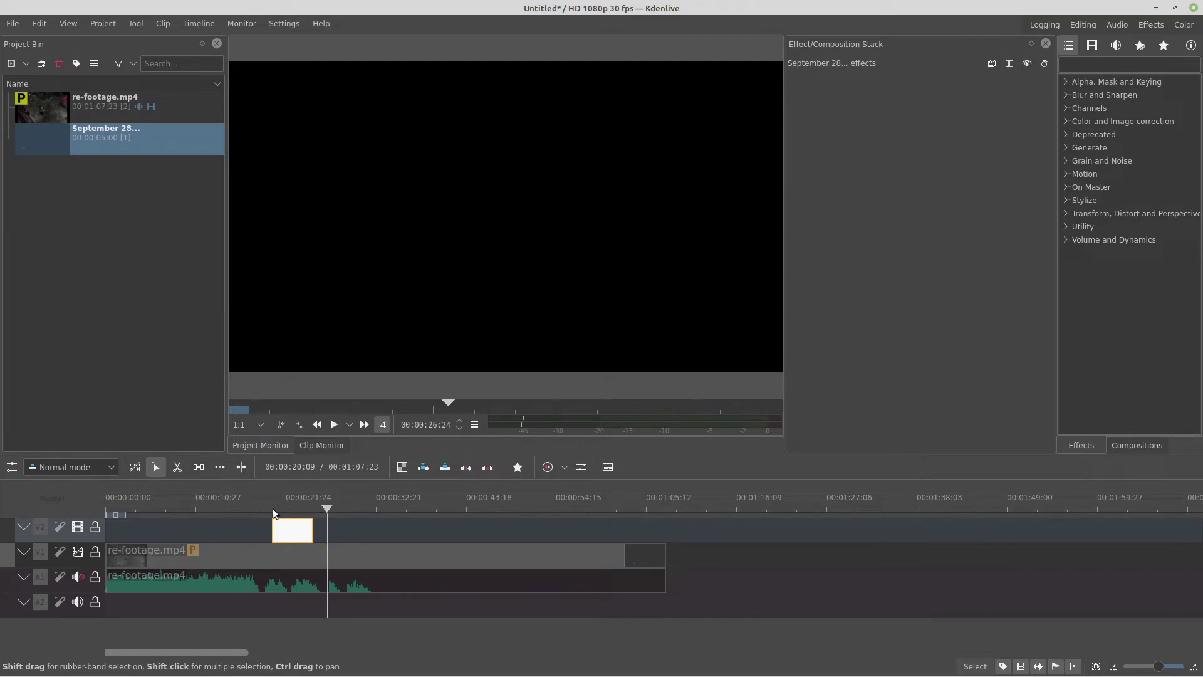
Reopen and update the September 28th title, then view its fully typed text
click(27, 144)
double_click(28, 144)
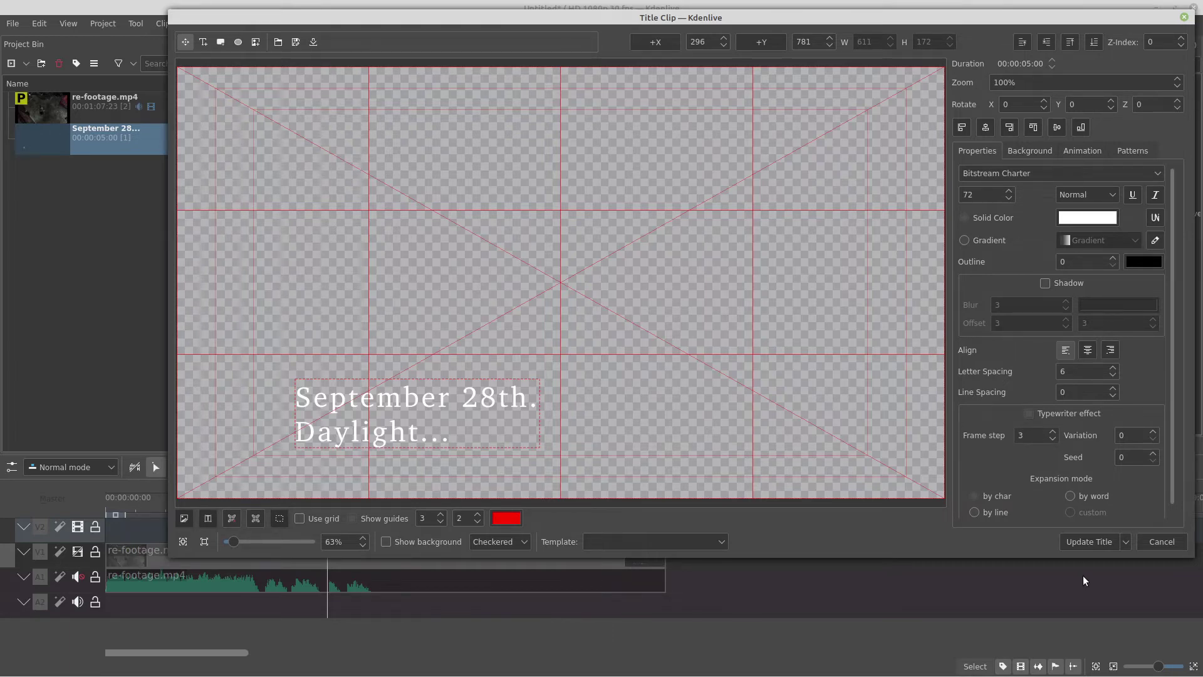
click(1089, 538)
click(287, 512)
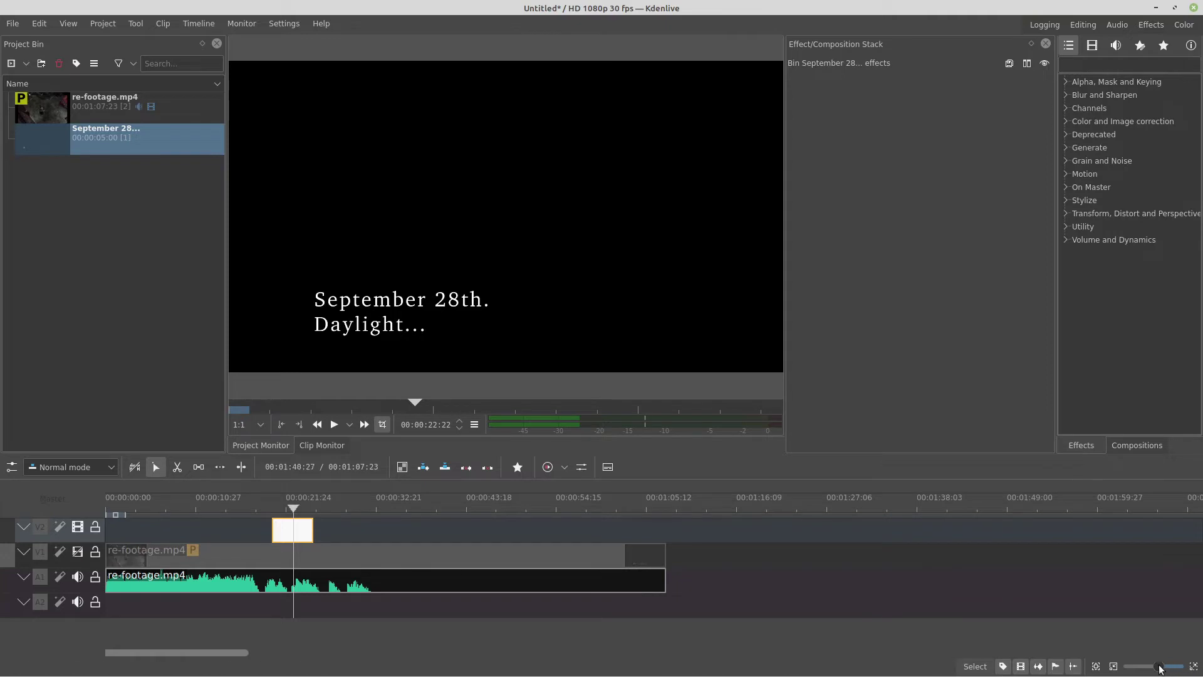
Move the September 28th clip earlier, trim its end, and play to check timing
scroll(1164, 667, down, 1)
scroll(1164, 668, down, 2)
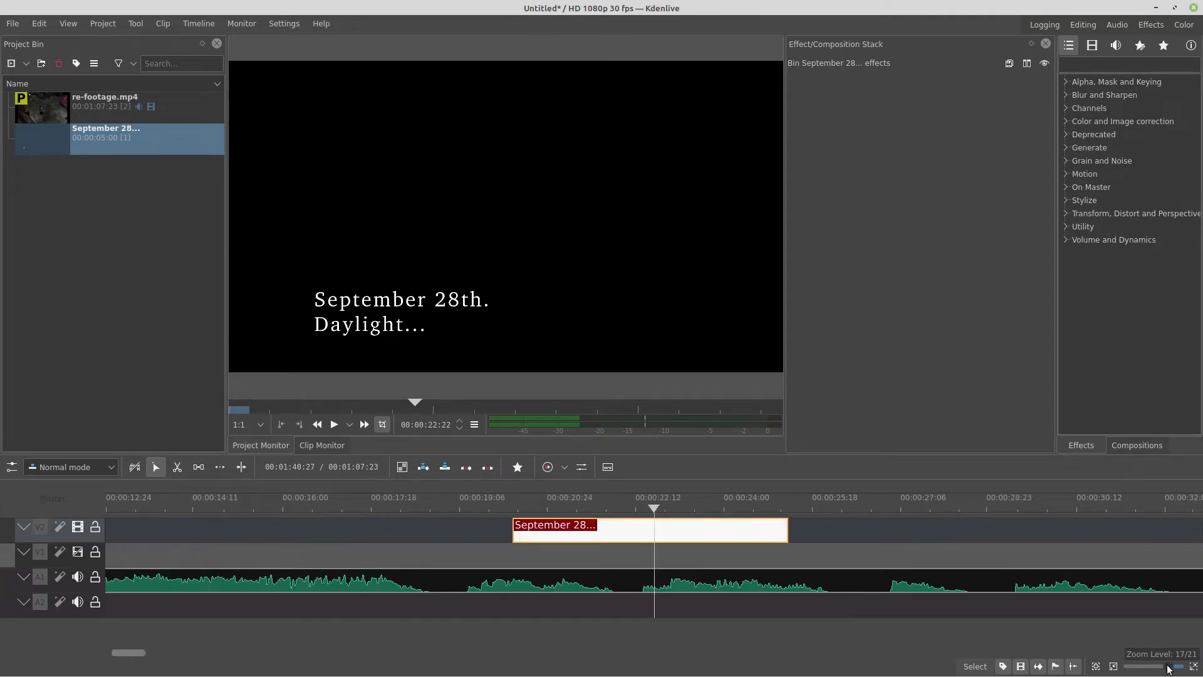
drag(590, 539, 546, 540)
drag(736, 528, 619, 558)
click(445, 501)
key(space)
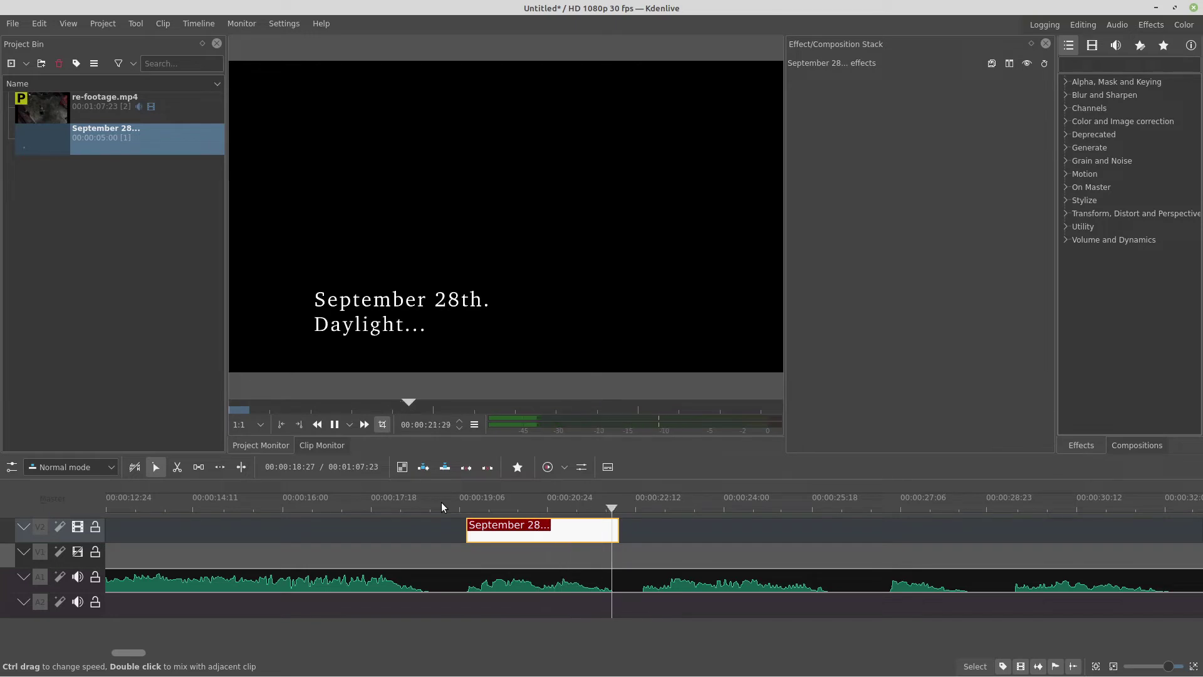
key(space)
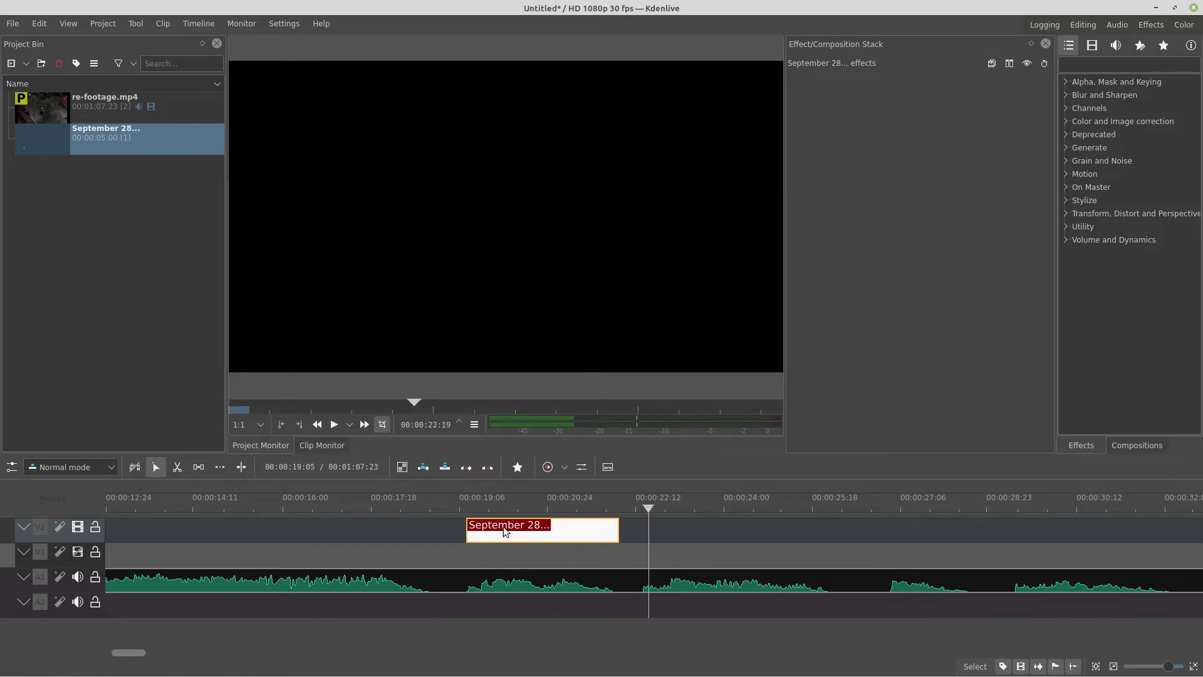
Nudge the title clip slightly earlier and replay it against the voice-over
drag(494, 532, 488, 532)
click(444, 508)
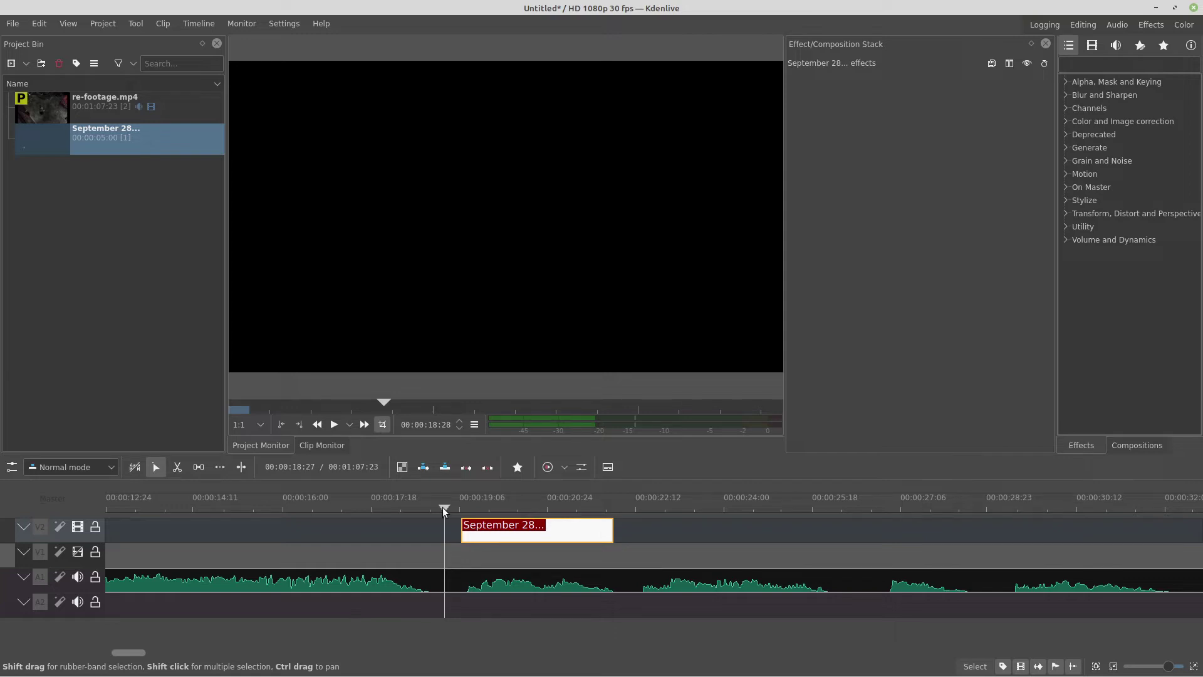
key(space)
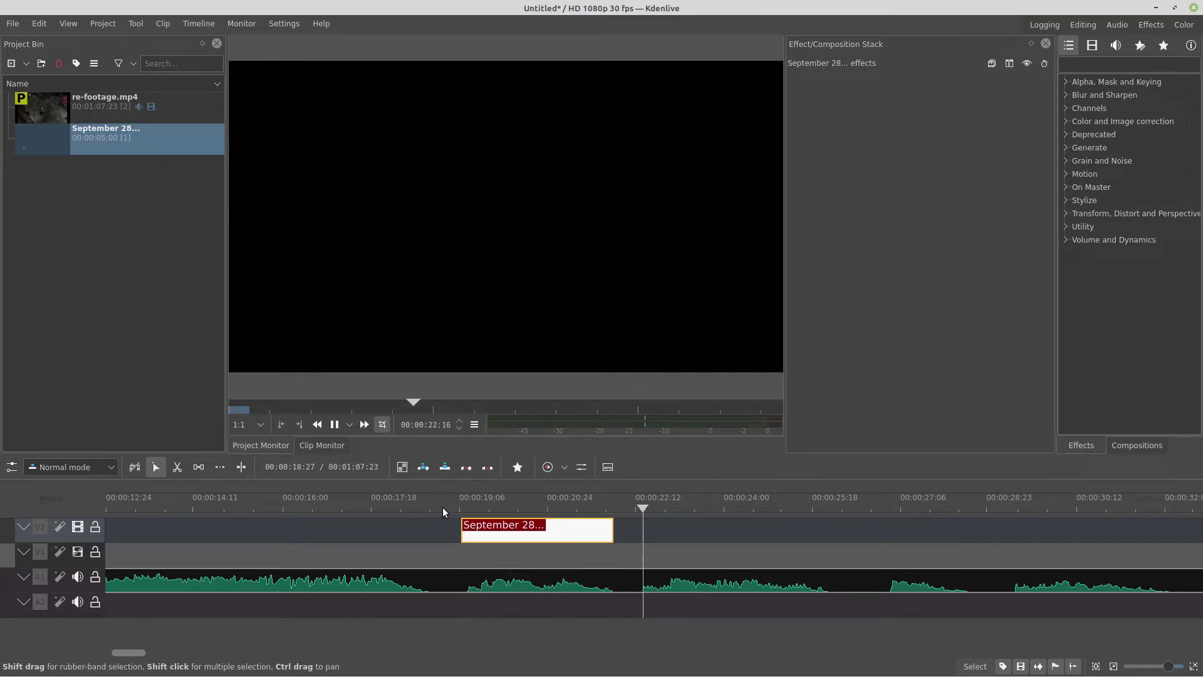
key(space)
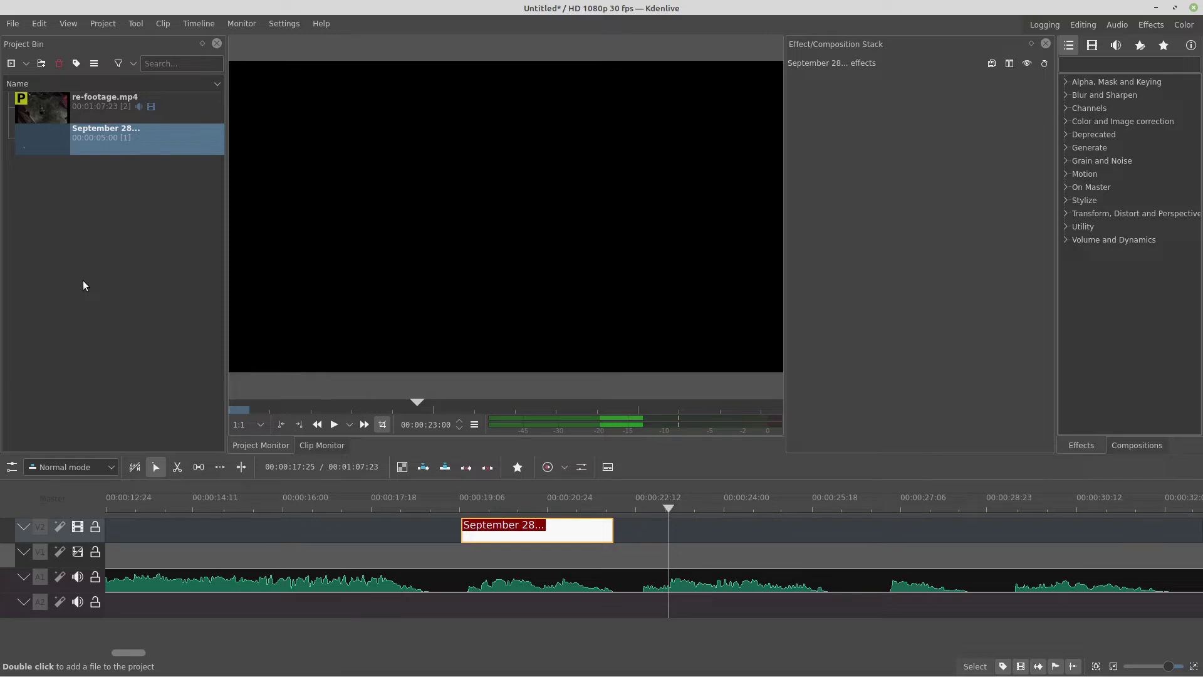
Duplicate the September 28th title clip and open the copy for editing
right_click(63, 131)
click(115, 220)
double_click(62, 177)
Replace the copy's text with 'The monsters have overtaken the city.' and update it
key(alt+Tab)
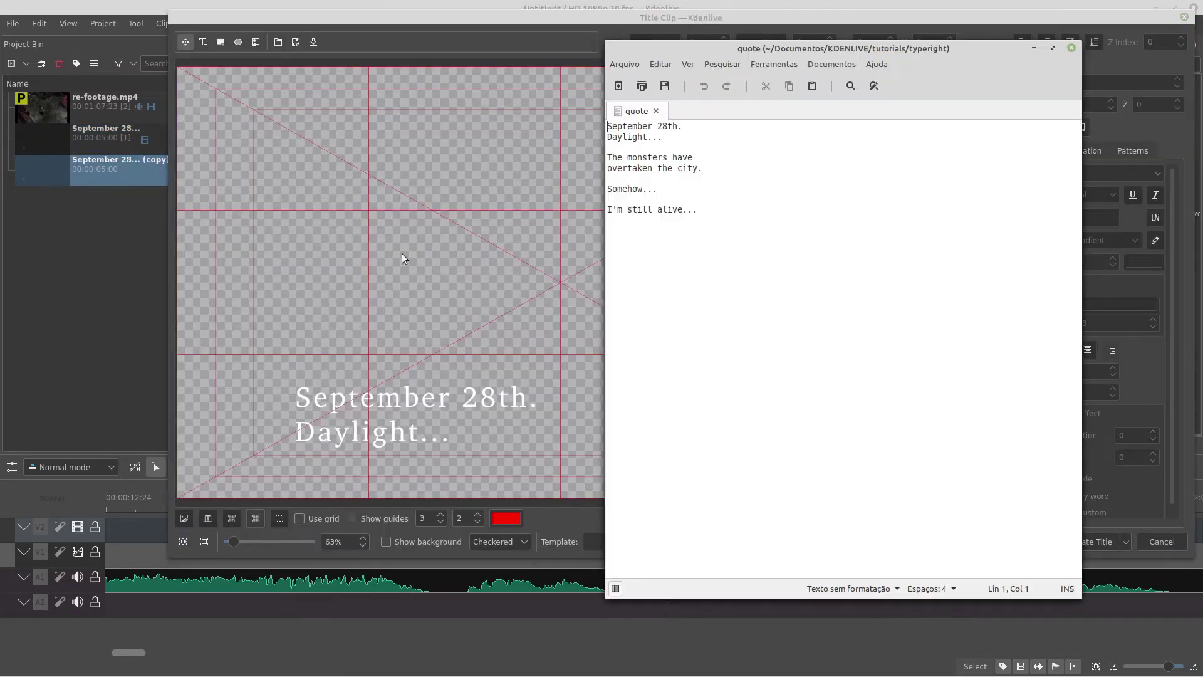
drag(608, 157, 608, 178)
key(ctrl+c)
key(alt+Tab)
double_click(411, 412)
key(ctrl+a)
key(ctrl+v)
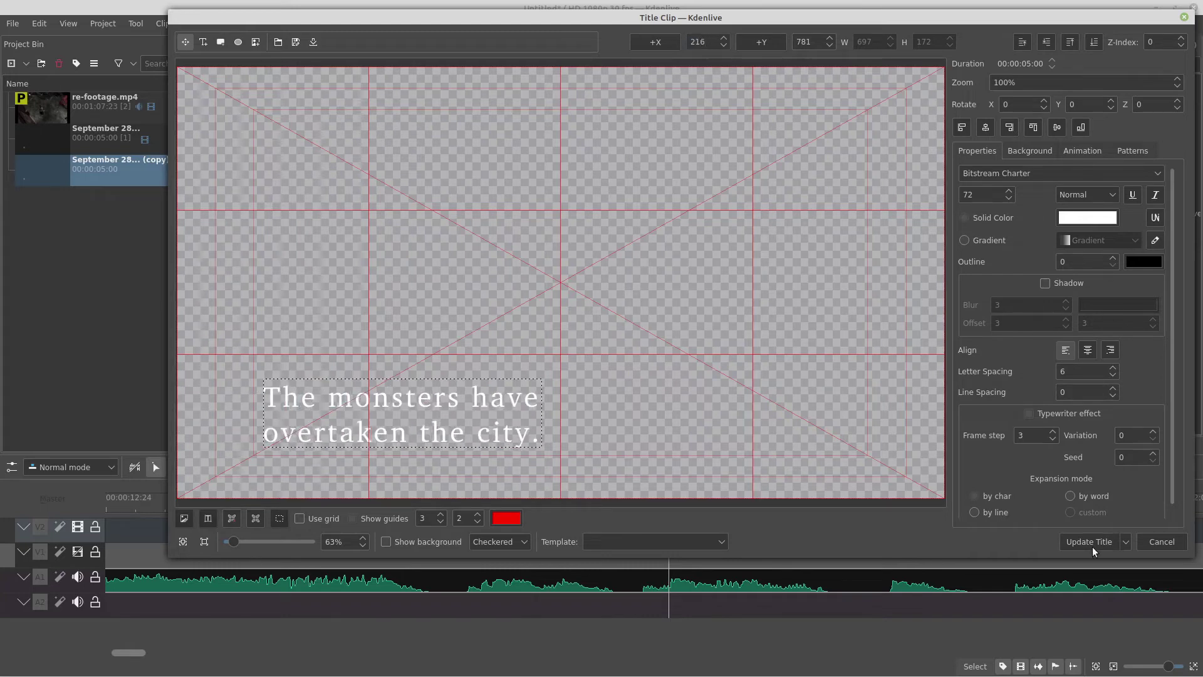
click(1091, 547)
double_click(50, 171)
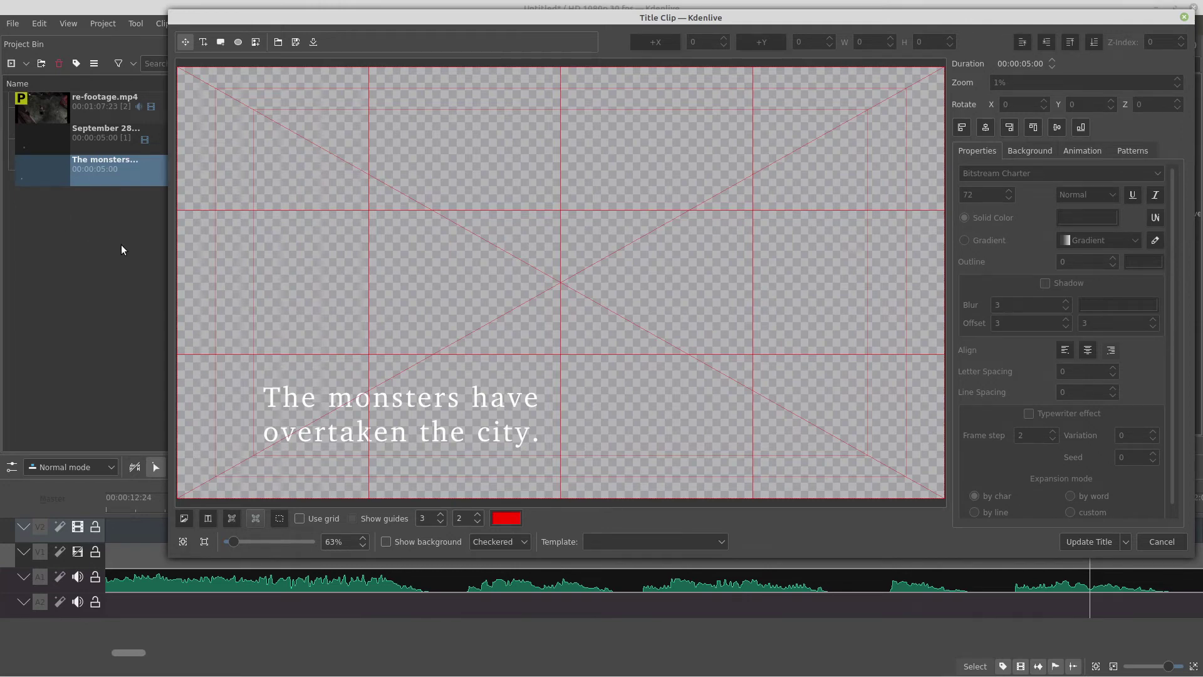
Close the editor and scrub to show the fully typed September 28th text
click(1160, 542)
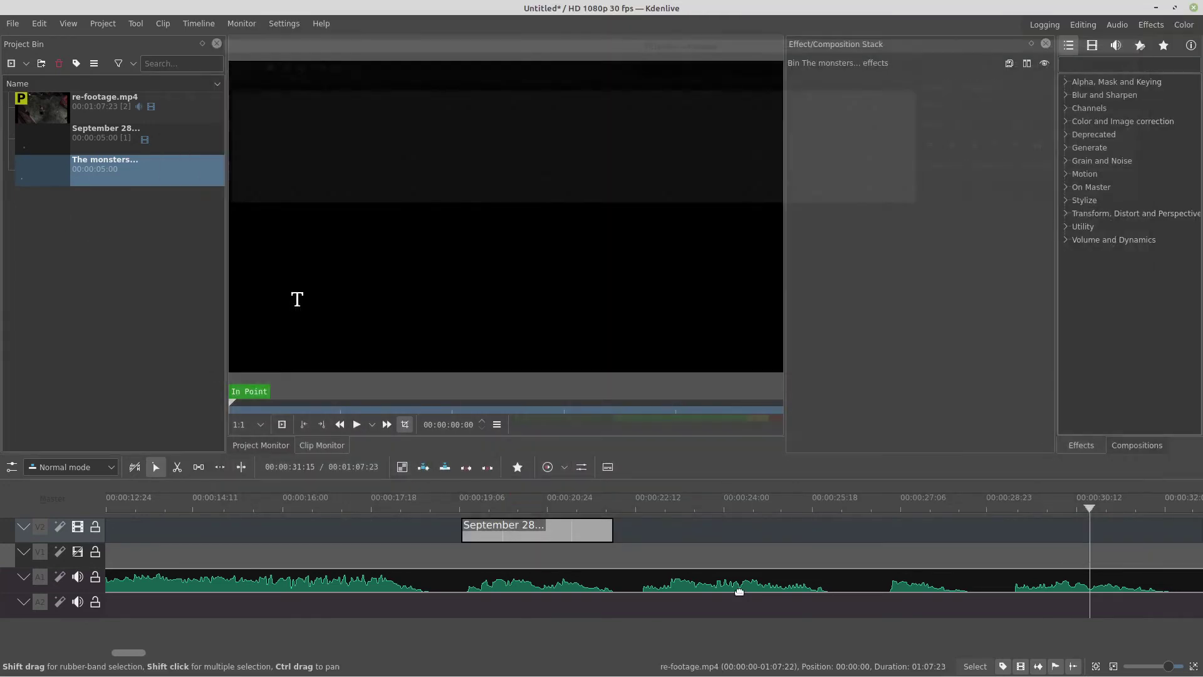
click(589, 513)
drag(596, 512, 599, 513)
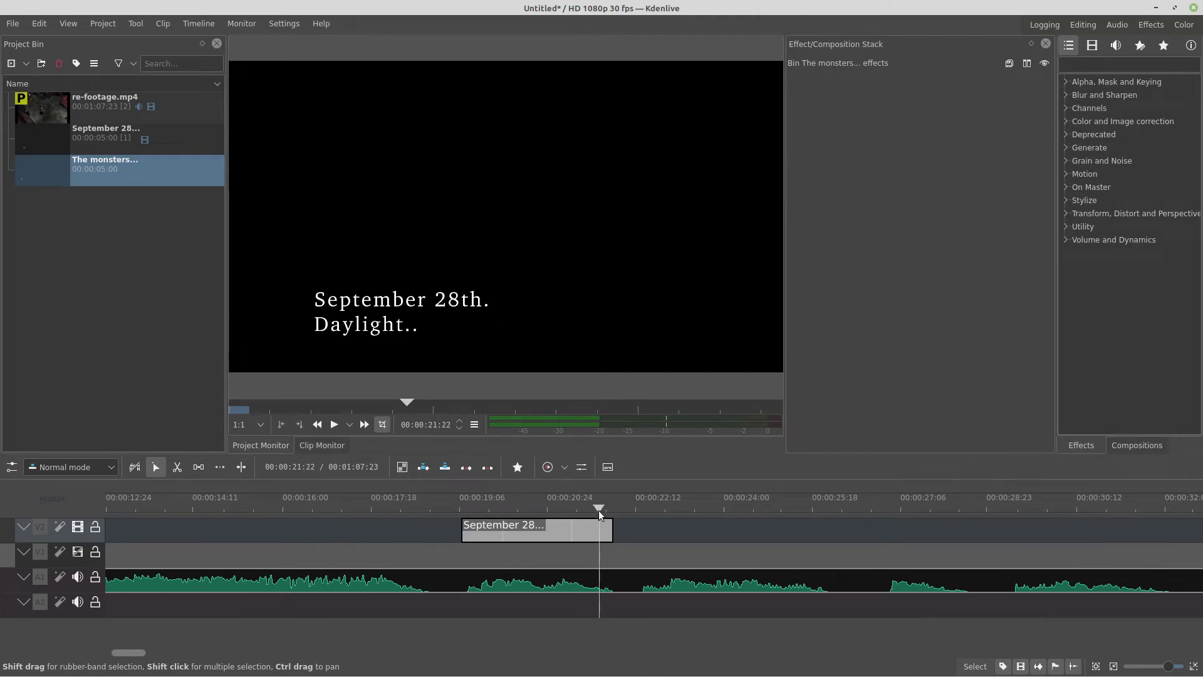
Show the background in The monsters title and align its text at X 299, Y 781
double_click(44, 175)
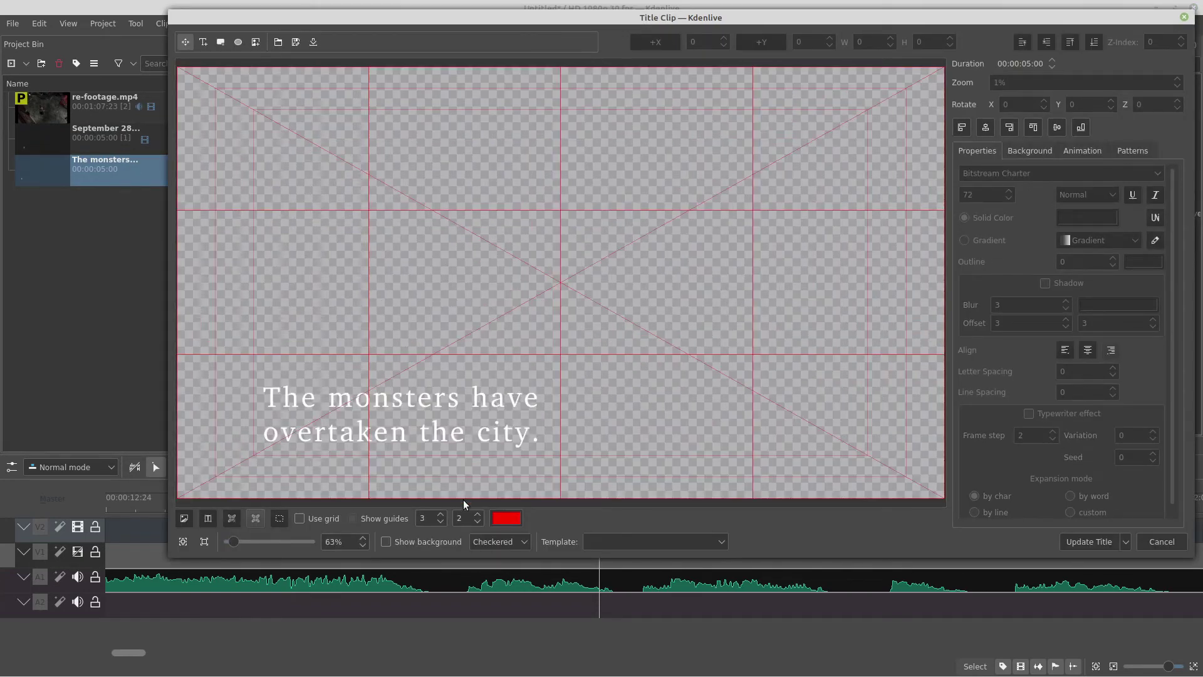
click(429, 542)
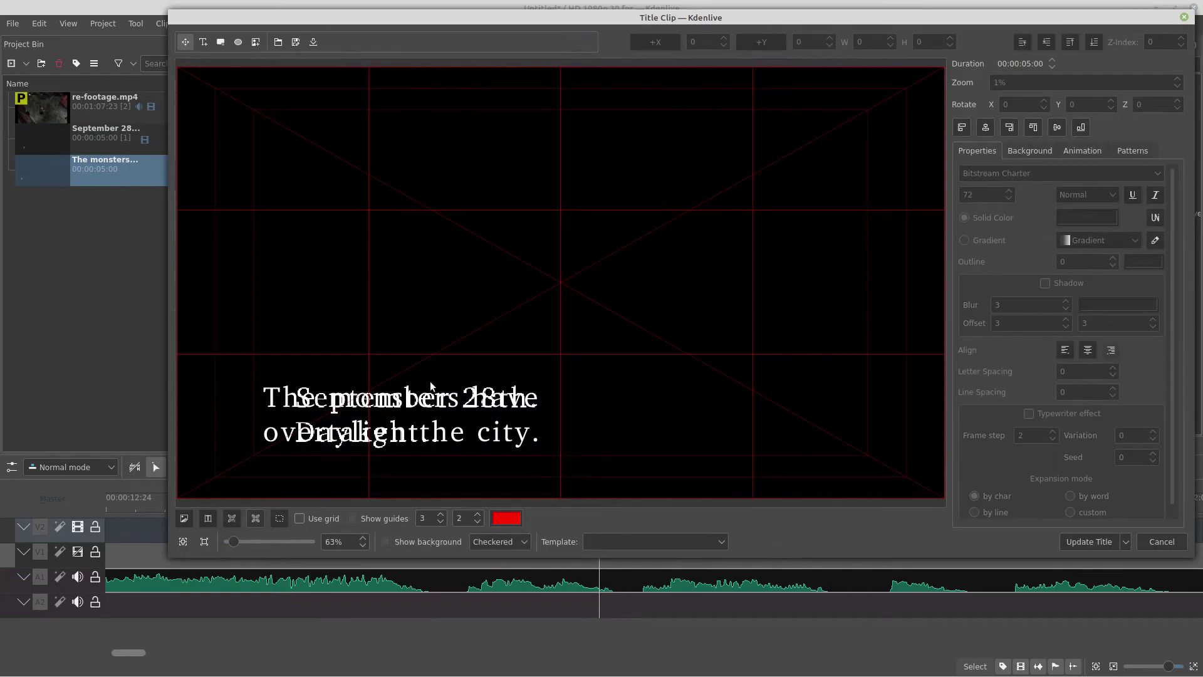
drag(422, 402, 447, 398)
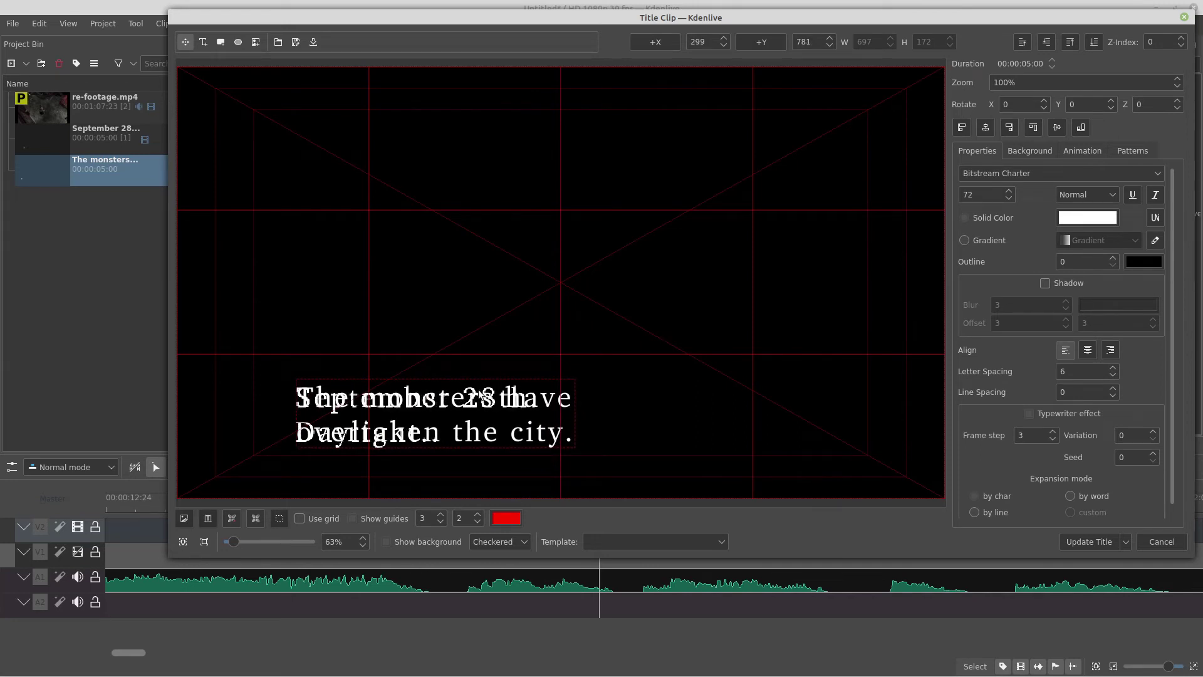
Apply The monsters title's new text position, then duplicate the clip in the bin and open the copy
click(1069, 543)
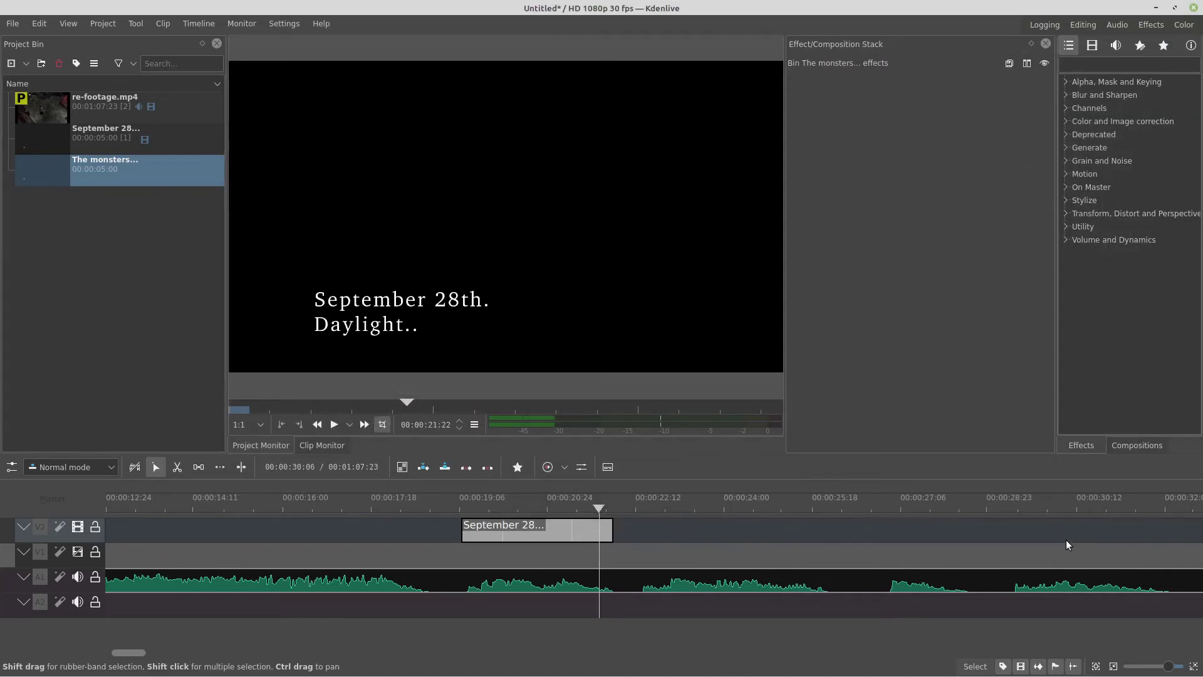
right_click(62, 163)
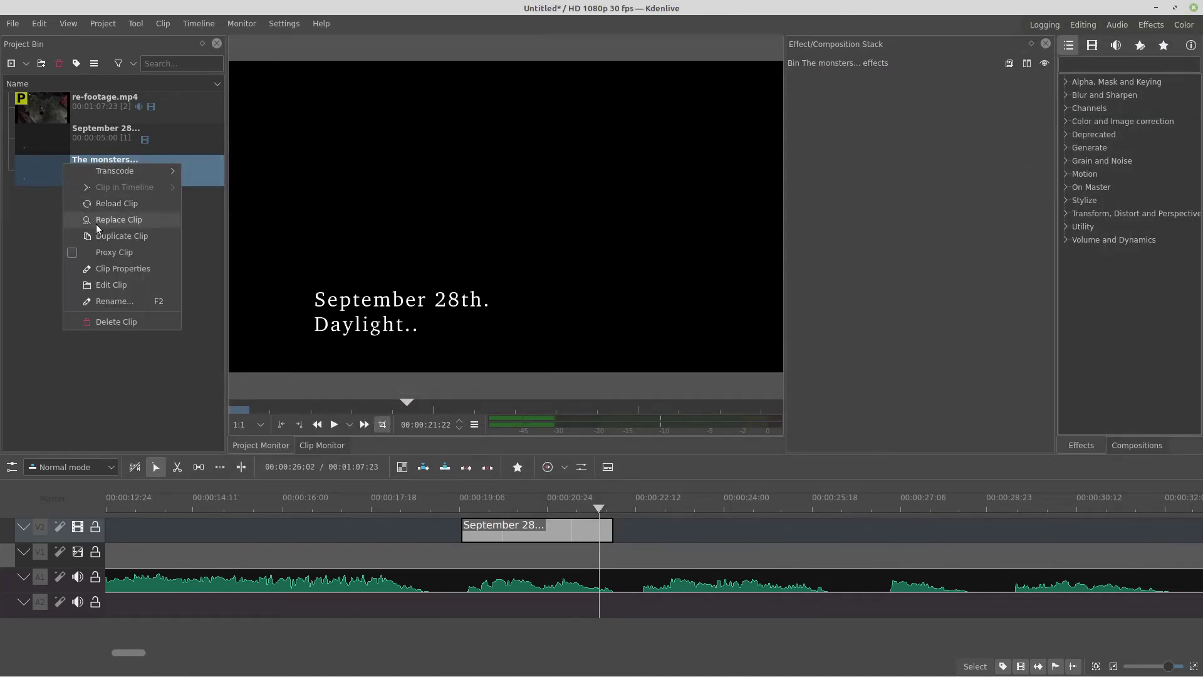
click(141, 238)
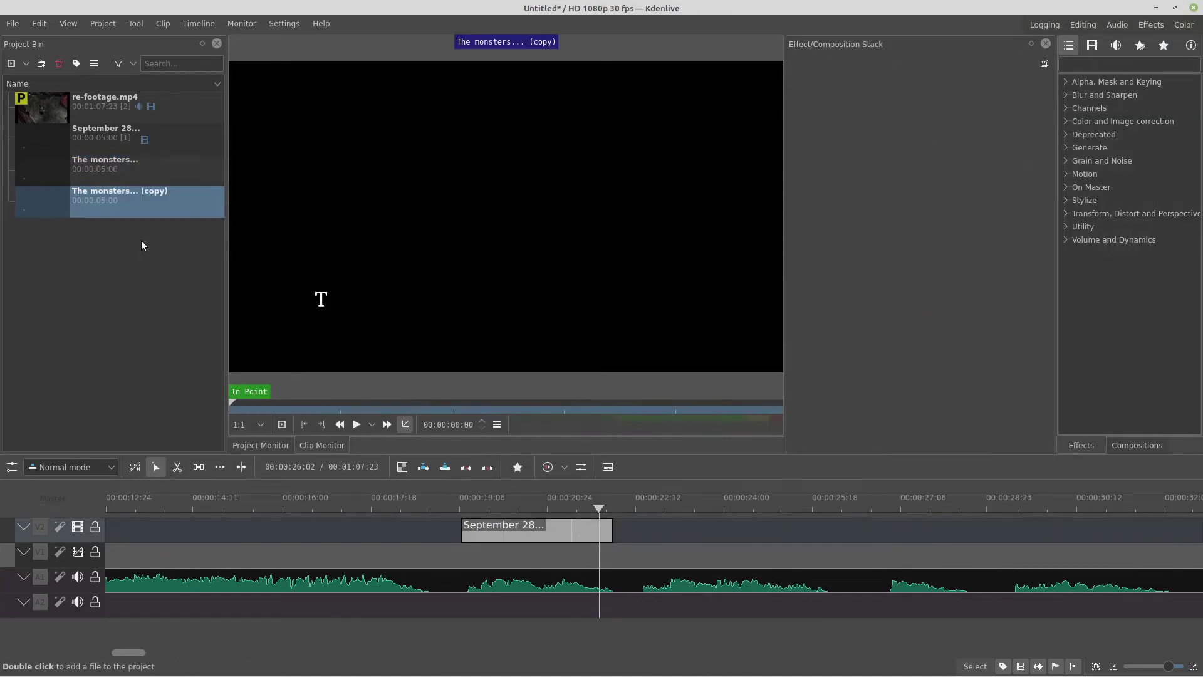
double_click(59, 202)
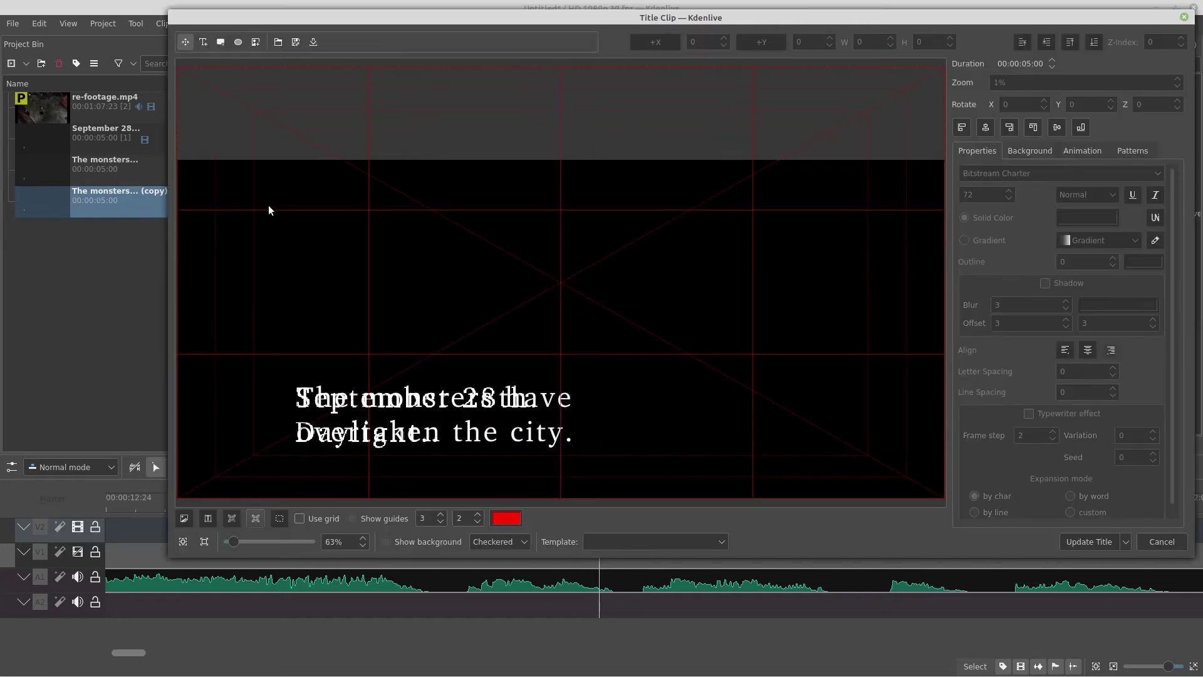
Paste 'Somehow...' from gedit as the copy's text, move it lower left, and update the title
key(alt+Tab)
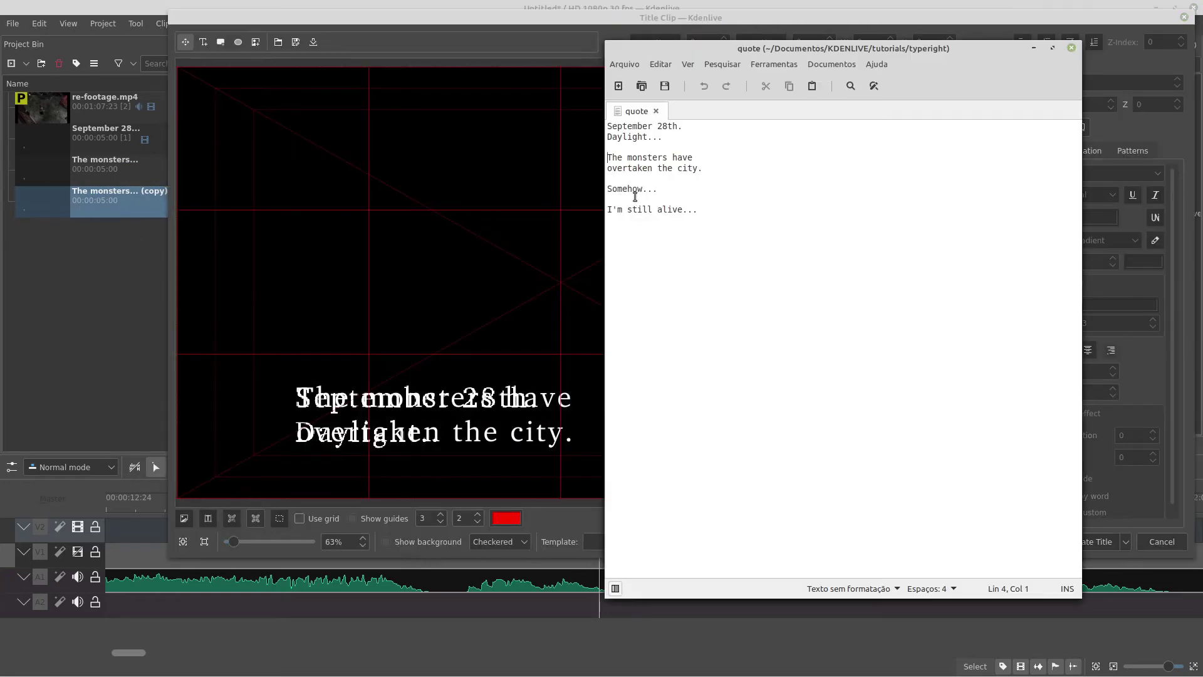
triple_click(633, 190)
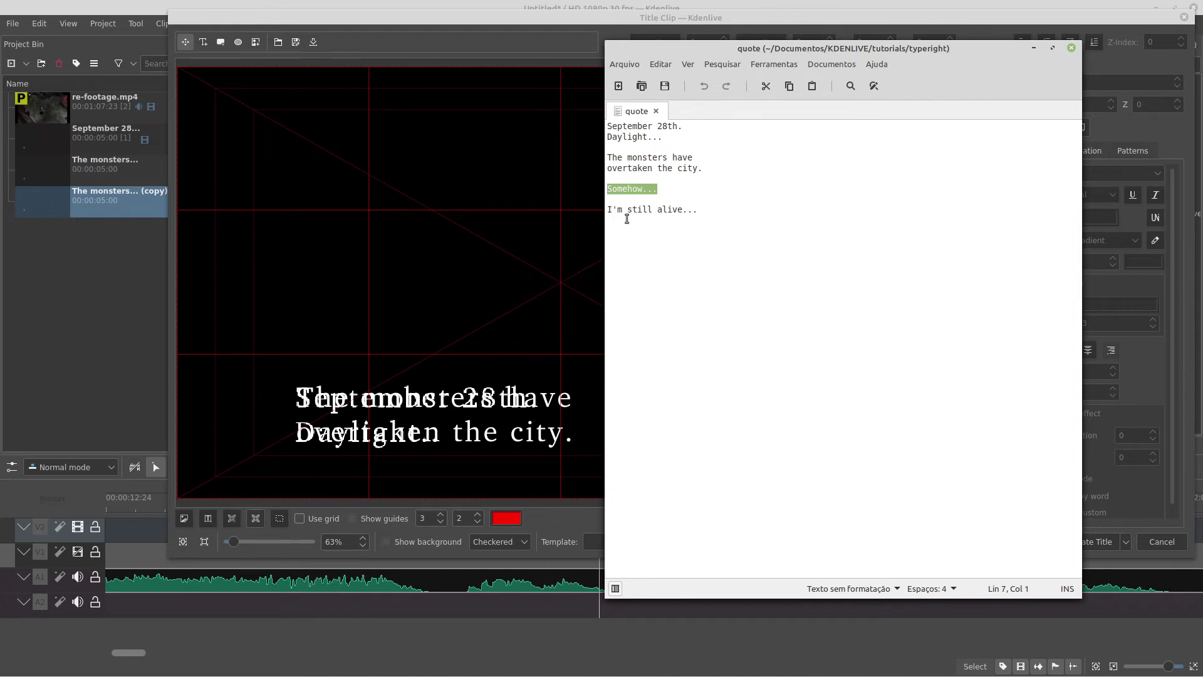
key(alt+Tab)
click(452, 403)
double_click(451, 403)
key(ctrl+v)
drag(509, 370, 392, 435)
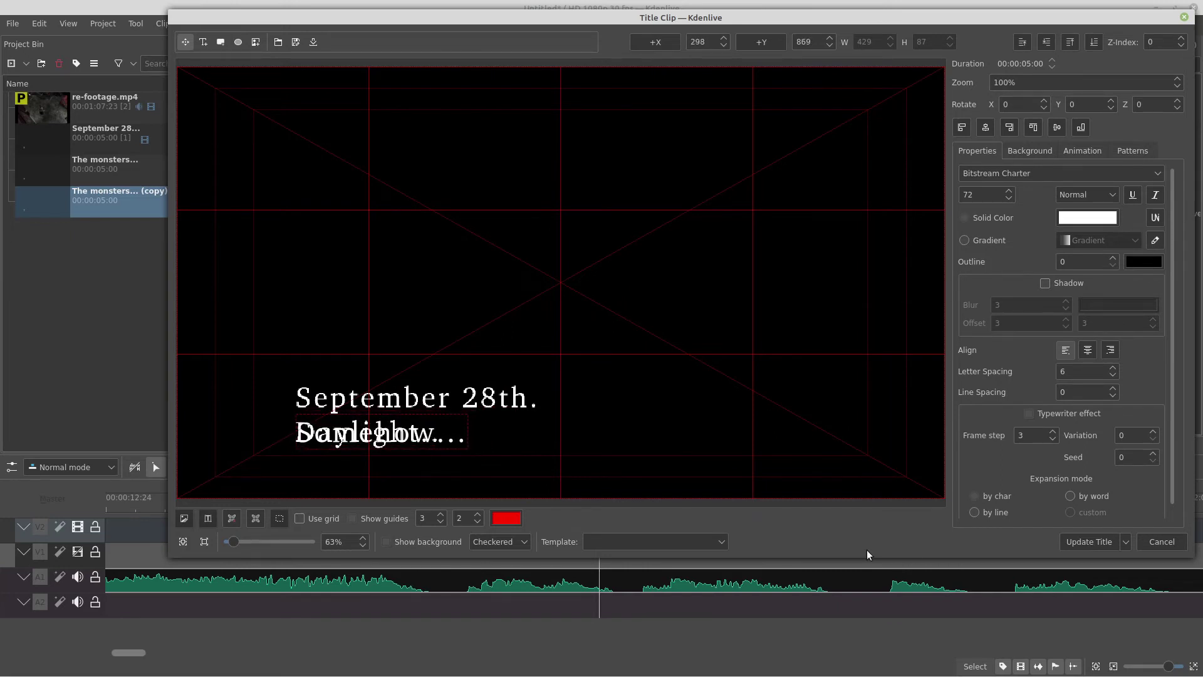
click(1093, 543)
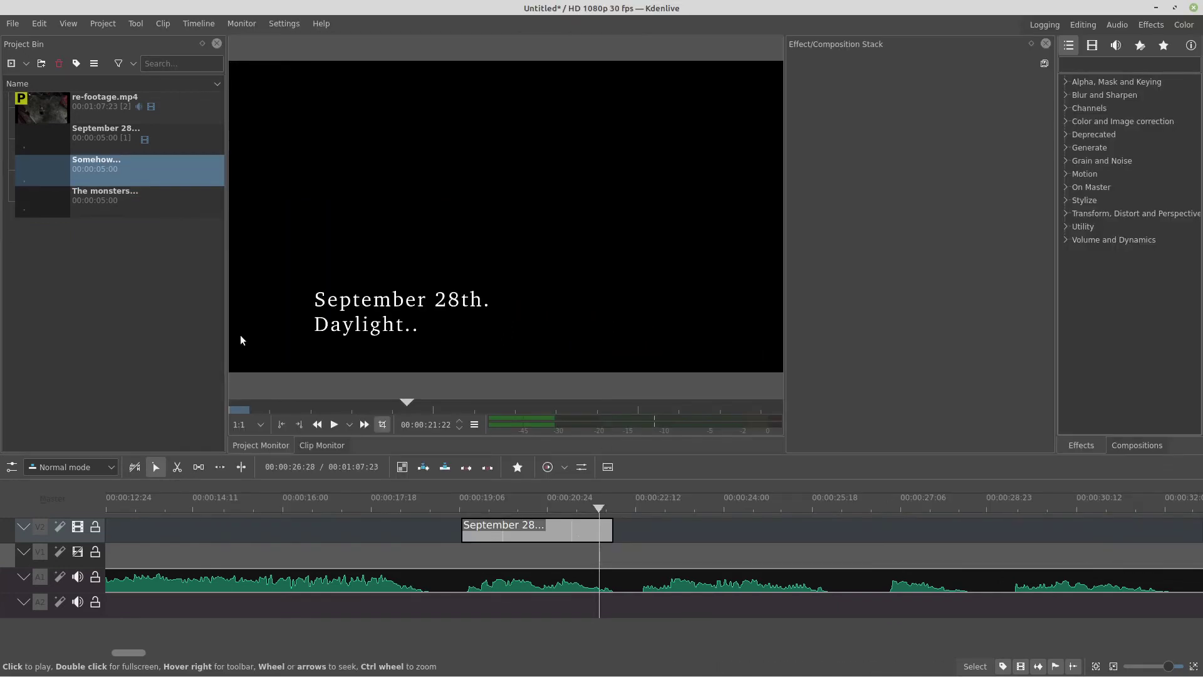
Duplicate The monsters title clip and copy the line 'I'm still alive...' from gedit
right_click(41, 204)
click(115, 287)
key(alt+Tab)
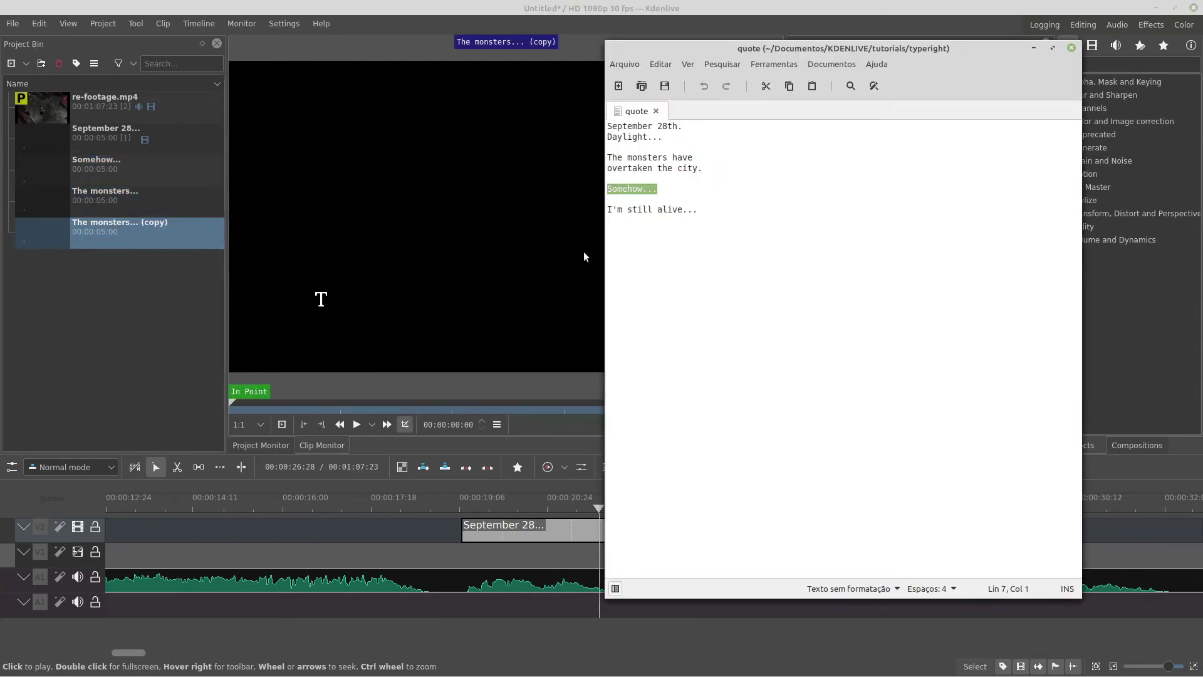
triple_click(623, 211)
key(ctrl+c)
key(alt+Tab)
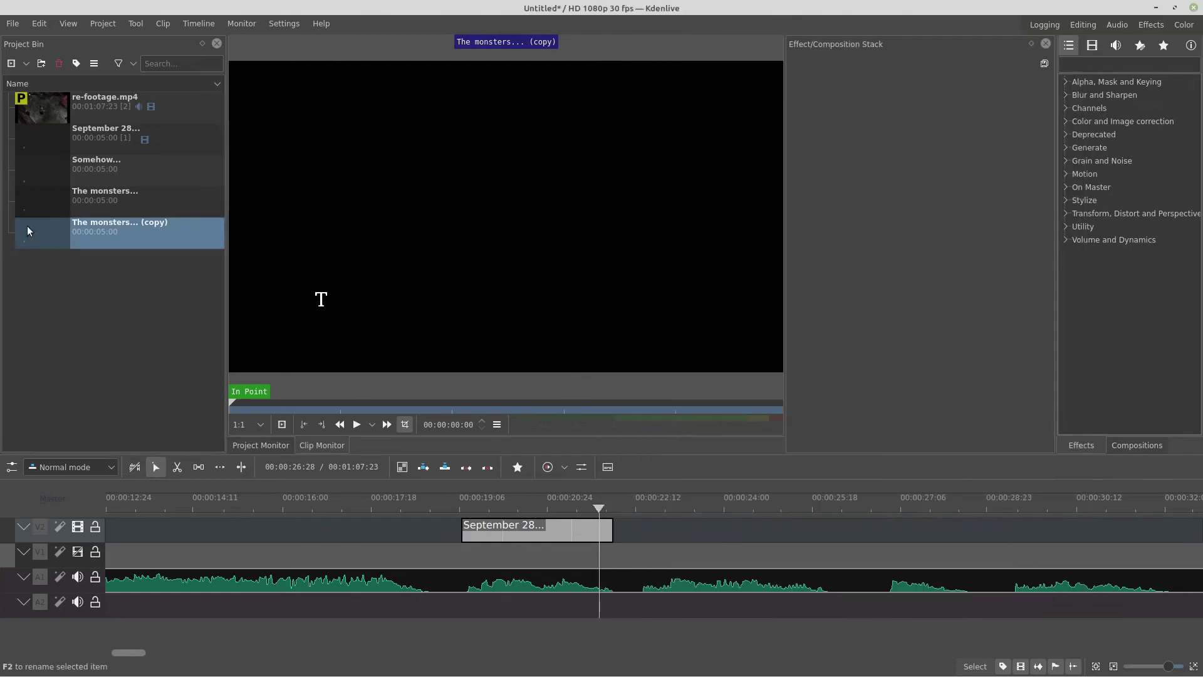
Replace the copy's text with 'I'm still alive...', move it lower left, and update the title
double_click(31, 242)
double_click(338, 371)
key(ctrl+a)
key(ctrl+v)
drag(422, 373, 371, 435)
click(1089, 542)
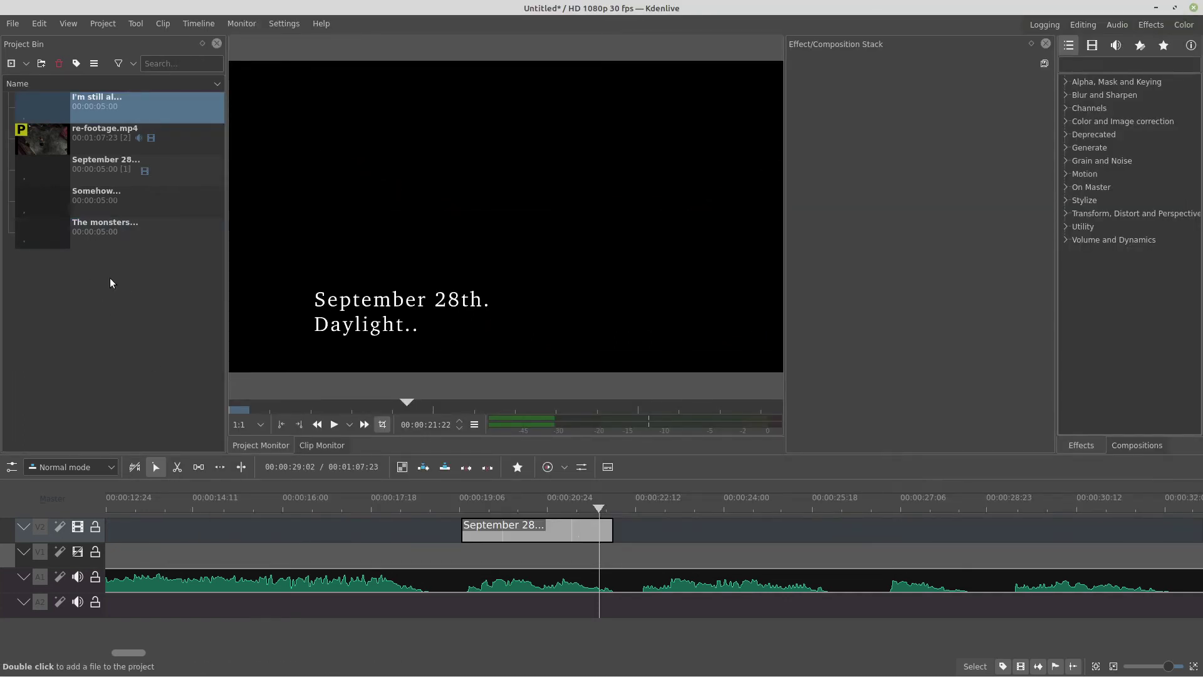
Place The monsters after September 28 on V2, shorten it, and add Somehow... after it
click(91, 242)
drag(72, 105, 639, 530)
drag(910, 530, 826, 533)
drag(100, 200, 877, 530)
Add I'm still alive after Somehow... on V2, shorten it, and preview from before The monsters
scroll(662, 554, down, 3)
click(932, 543)
drag(94, 106, 846, 530)
drag(1122, 529, 1003, 547)
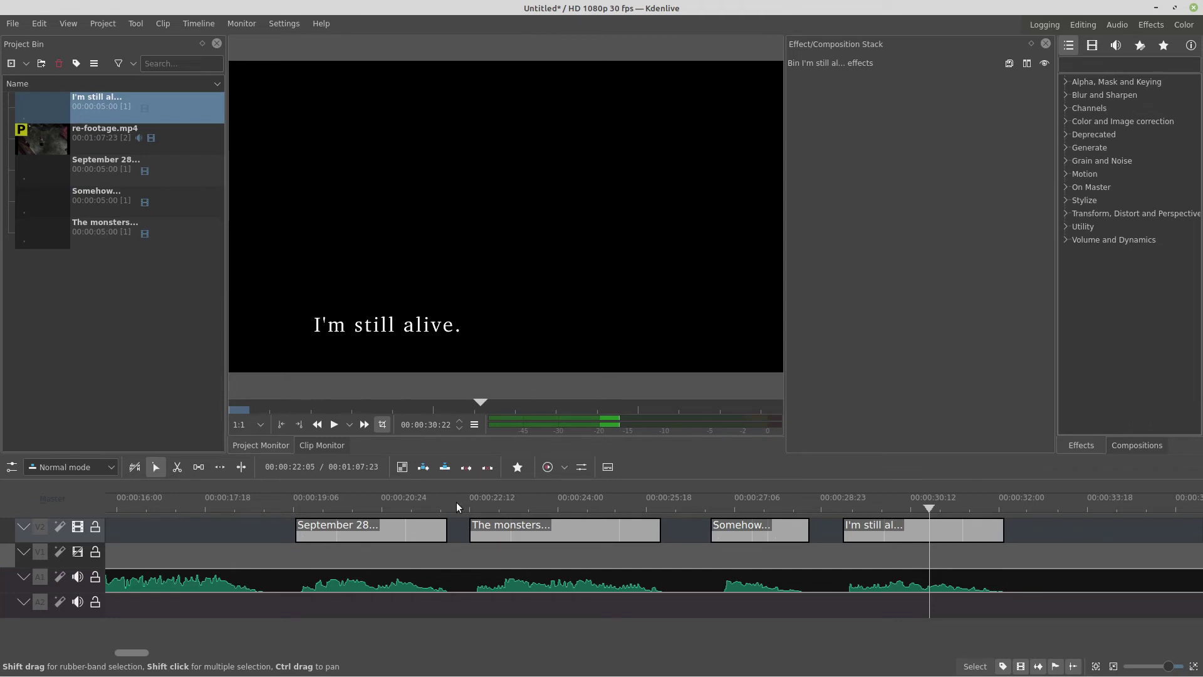
click(456, 502)
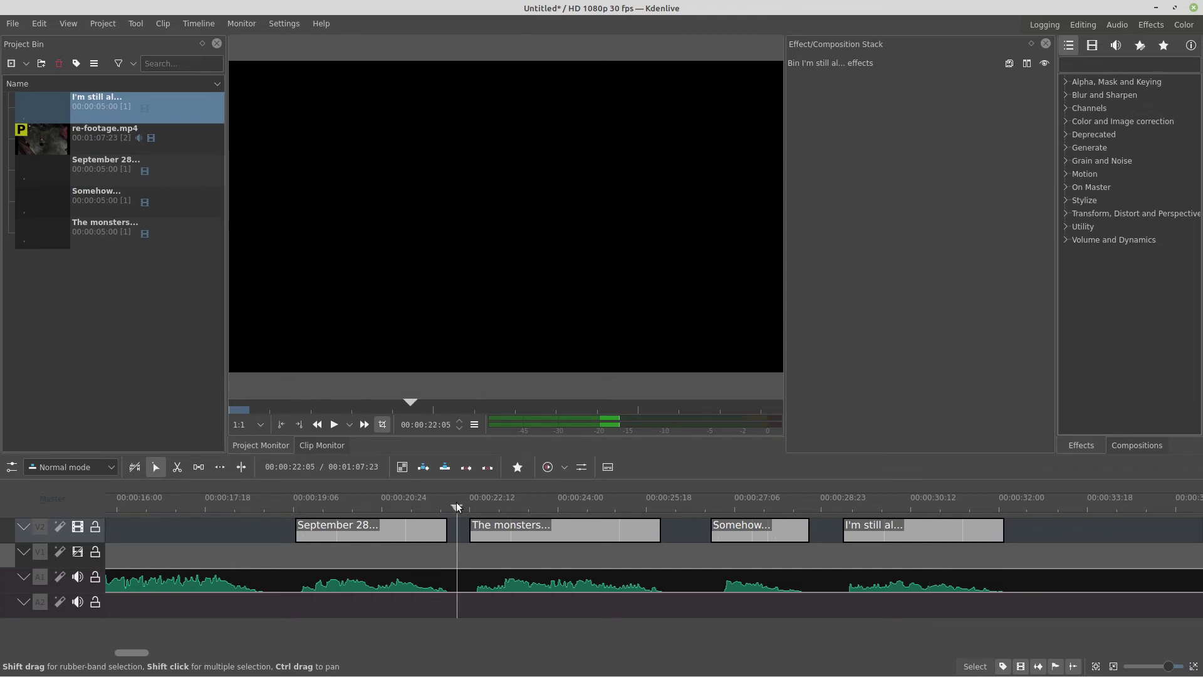
key(space)
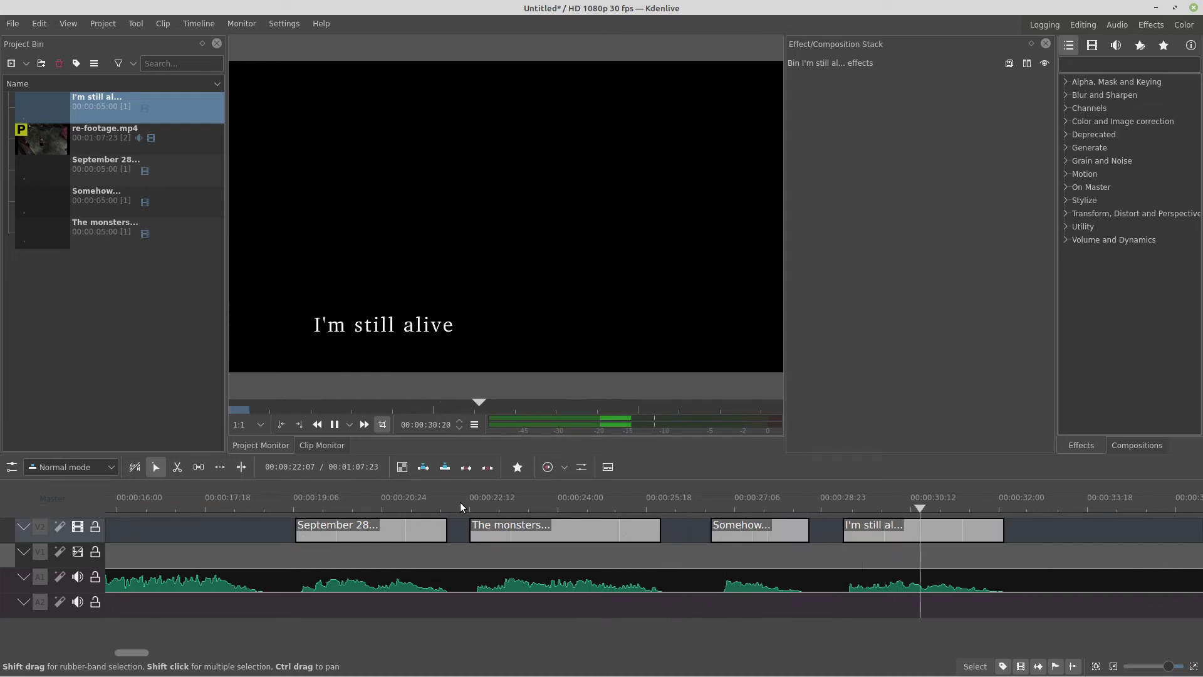
Stop playback, extend The monsters clip's end on V2, and replay from before September 28
key(space)
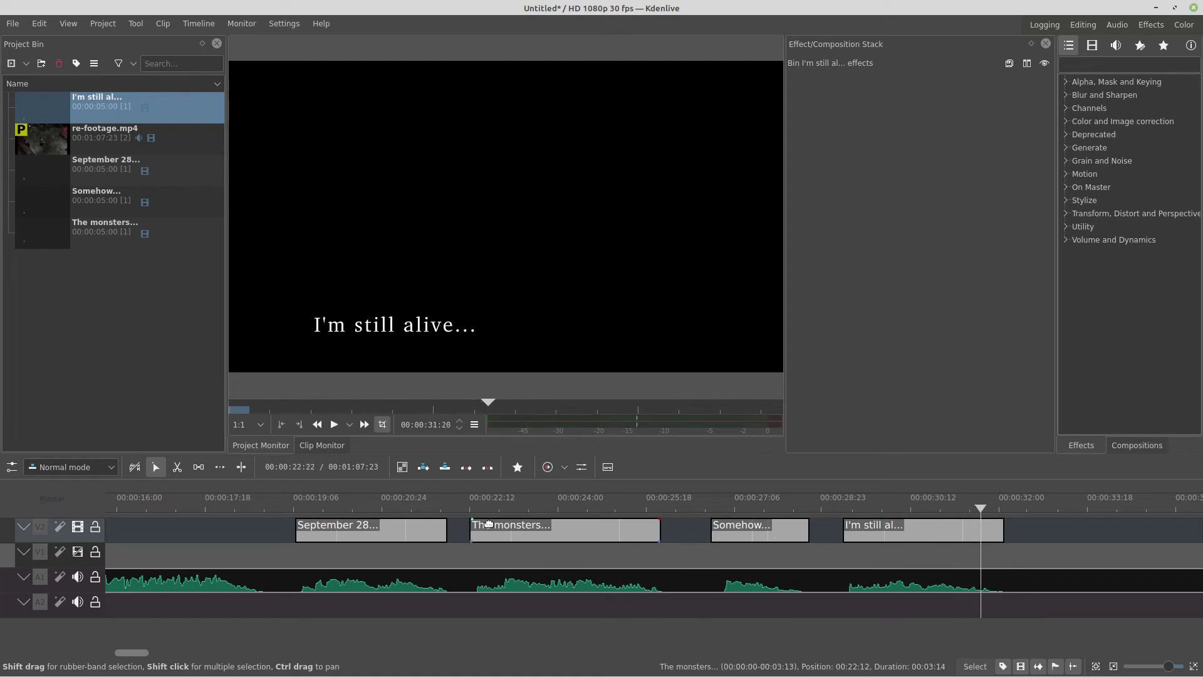
click(517, 540)
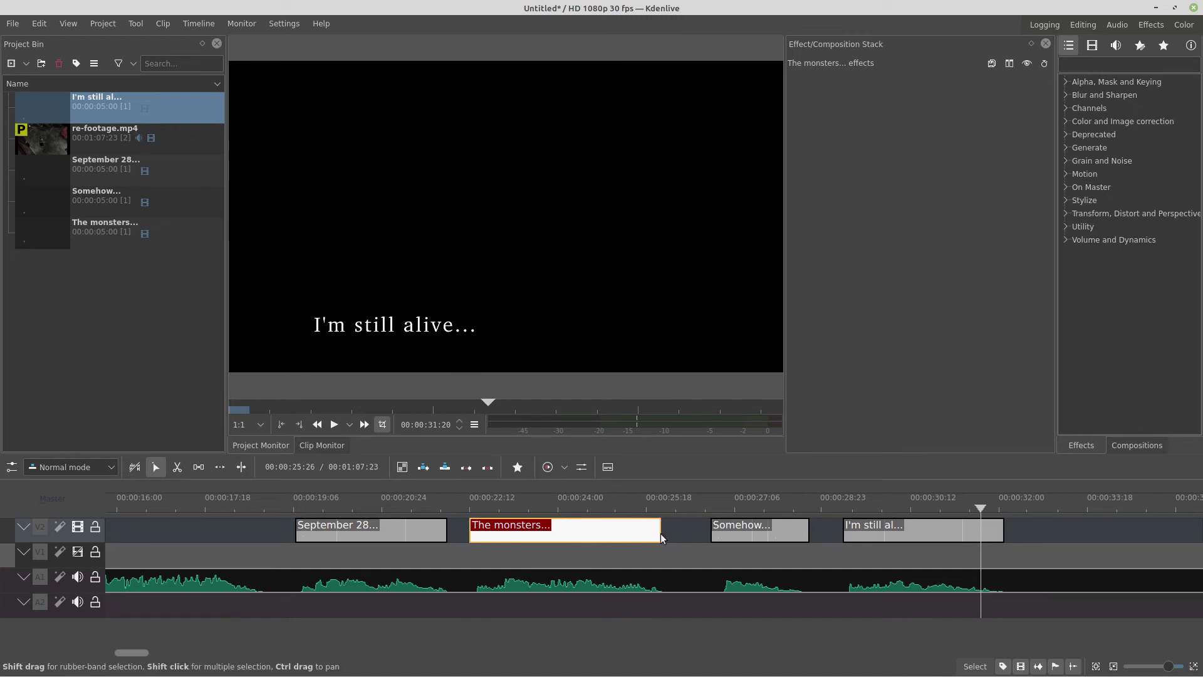
drag(662, 535, 700, 533)
click(686, 536)
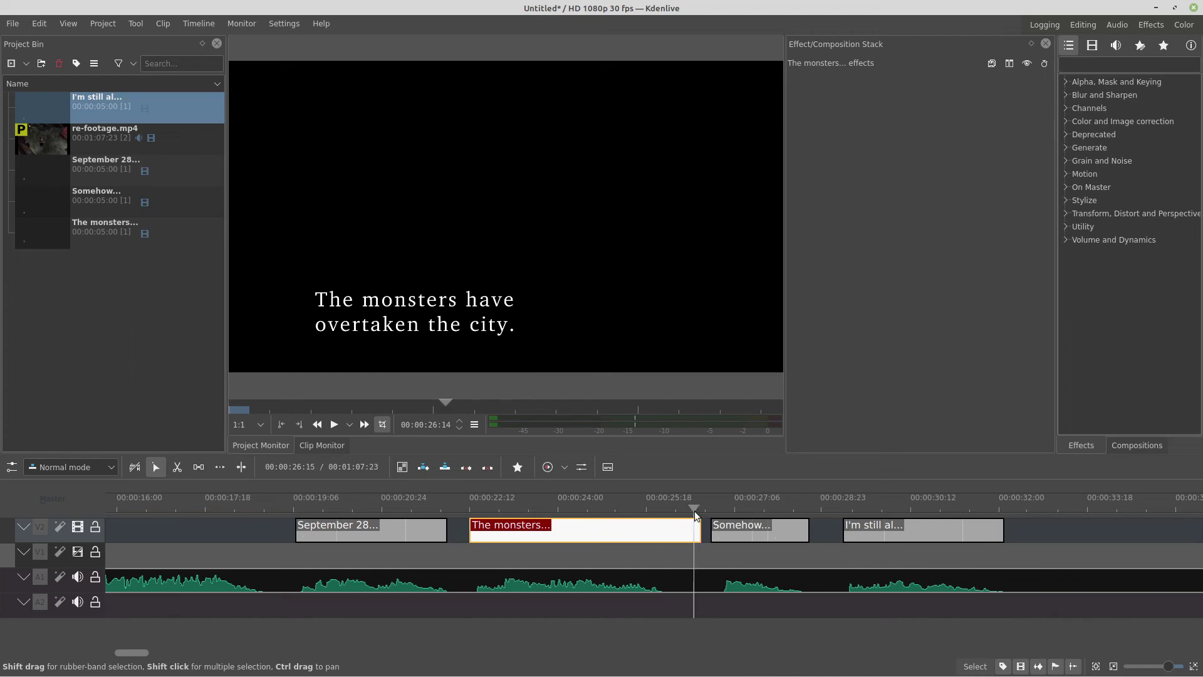
click(278, 534)
key(space)
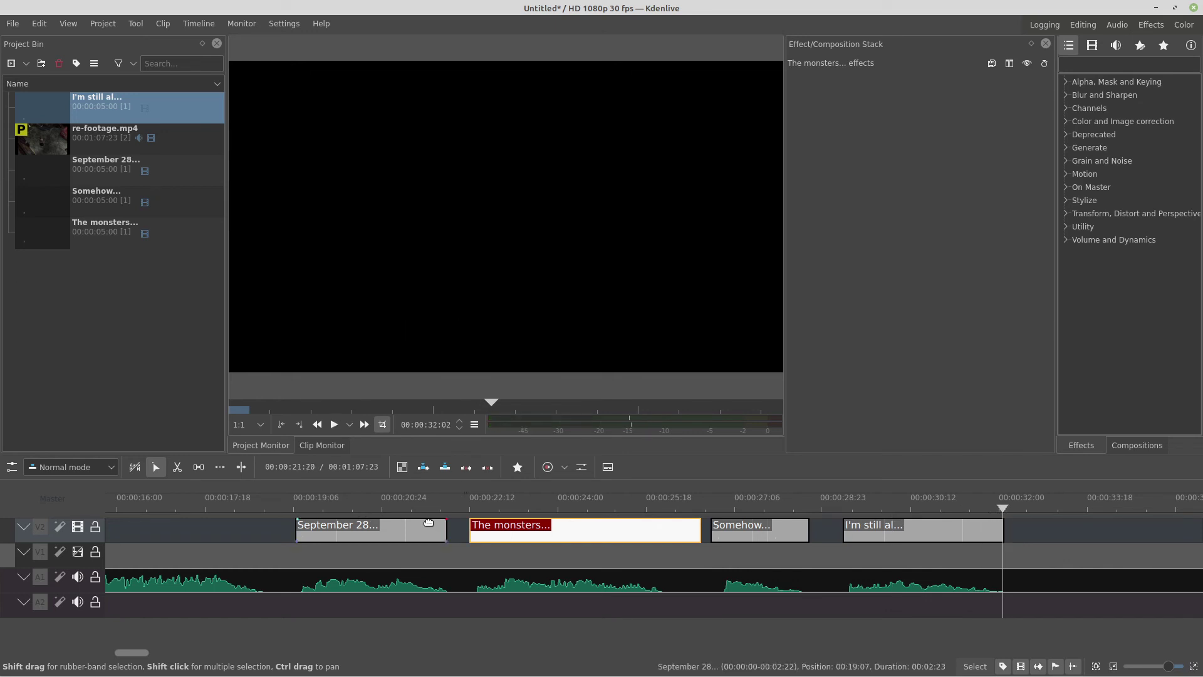
Extend September 28 up to The monsters, then lengthen Somehow... and I'm still alive on V2
click(420, 505)
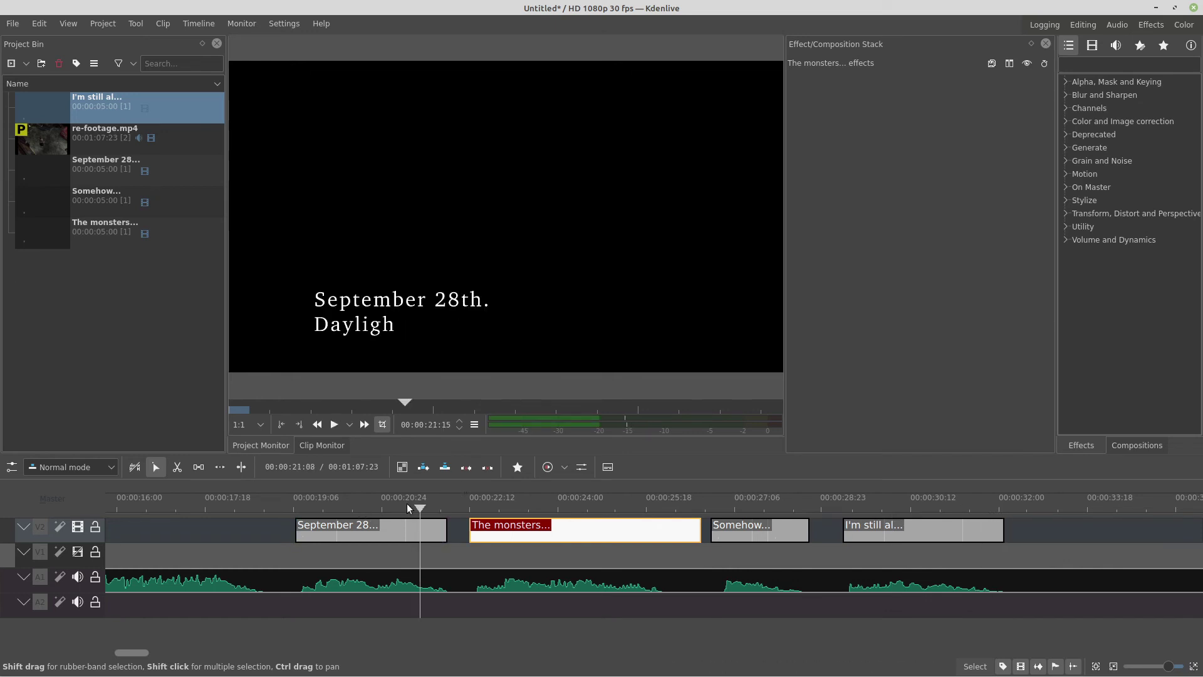
click(438, 504)
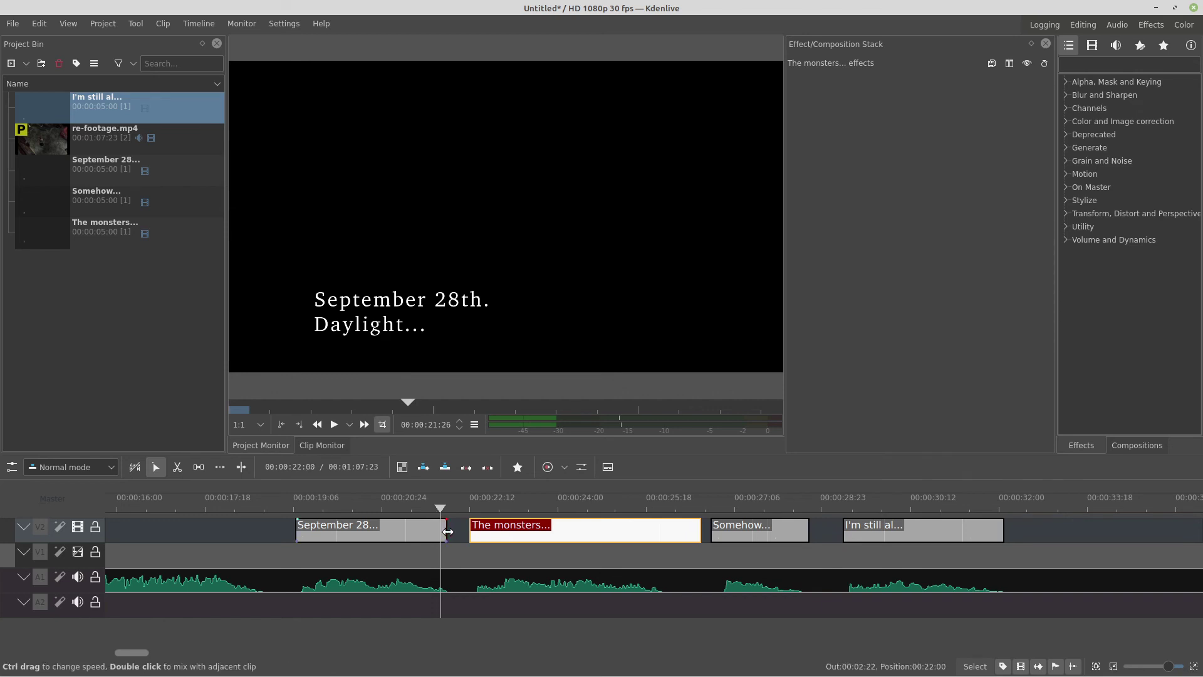
drag(447, 532, 461, 529)
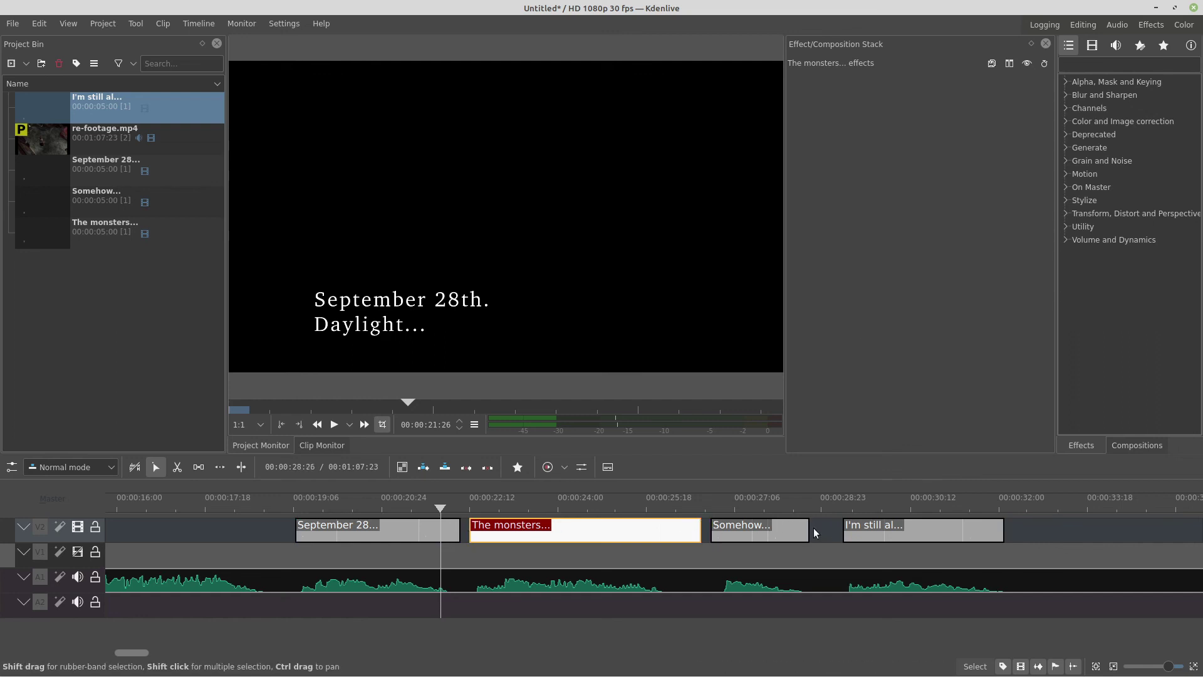
drag(810, 531, 826, 531)
drag(1003, 533, 1044, 532)
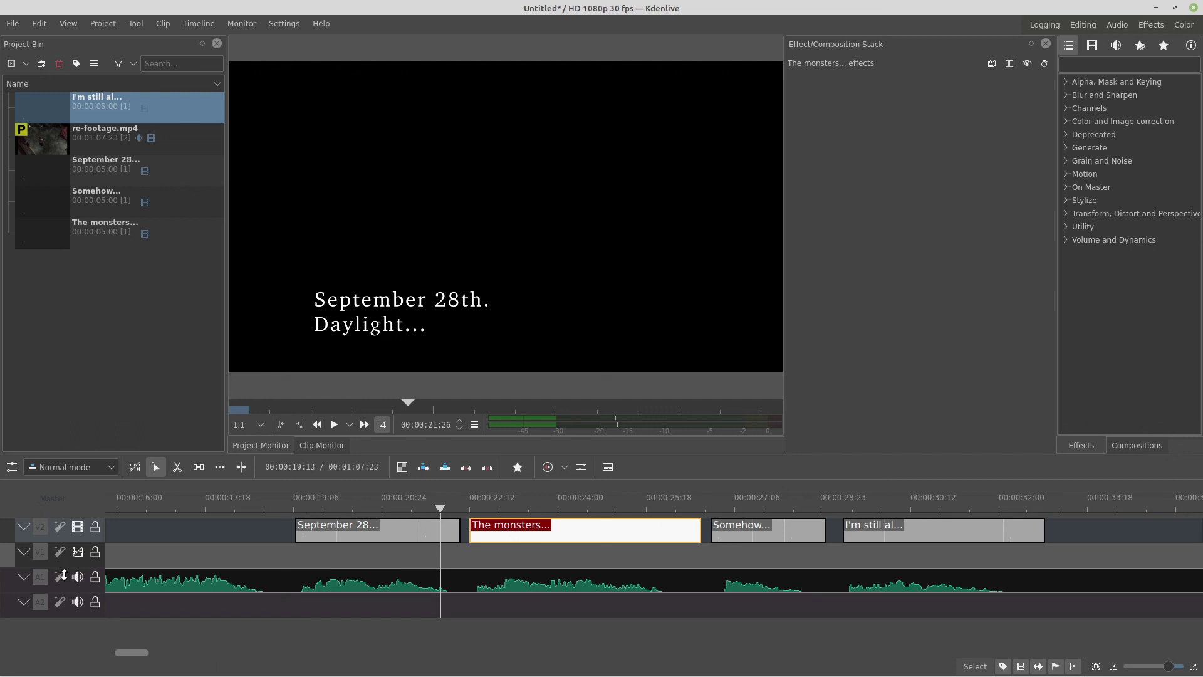
Reopen The monsters title, select its text item, and turn off Show background
double_click(46, 236)
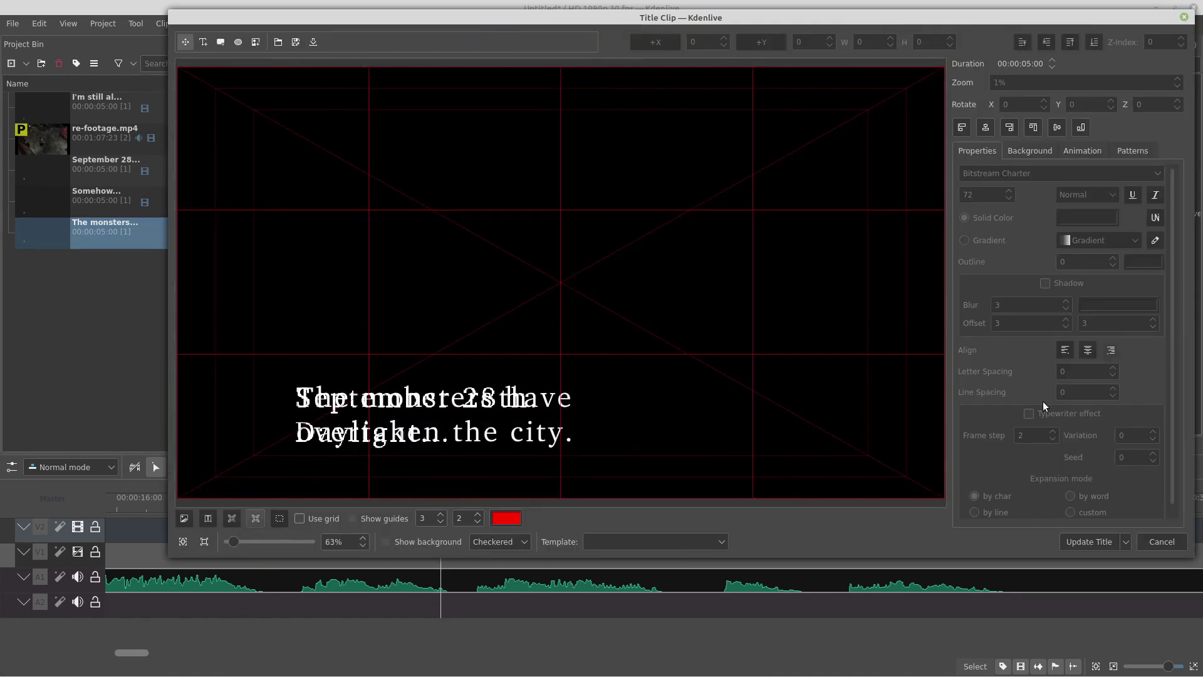
click(547, 406)
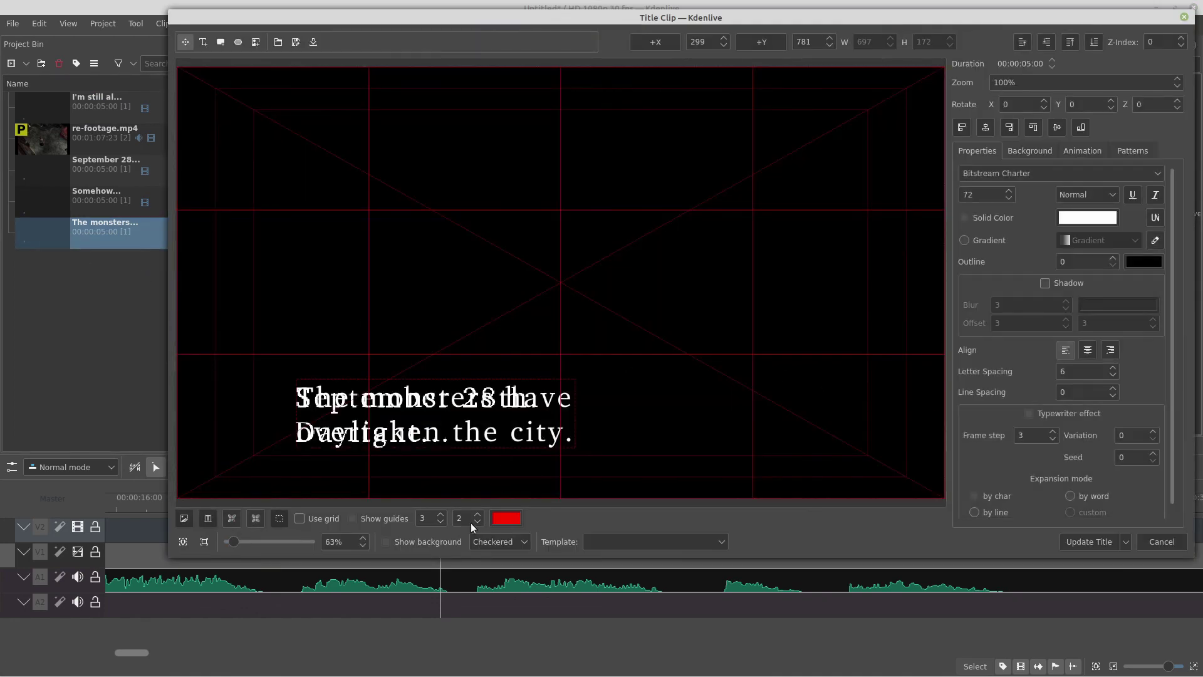
click(441, 540)
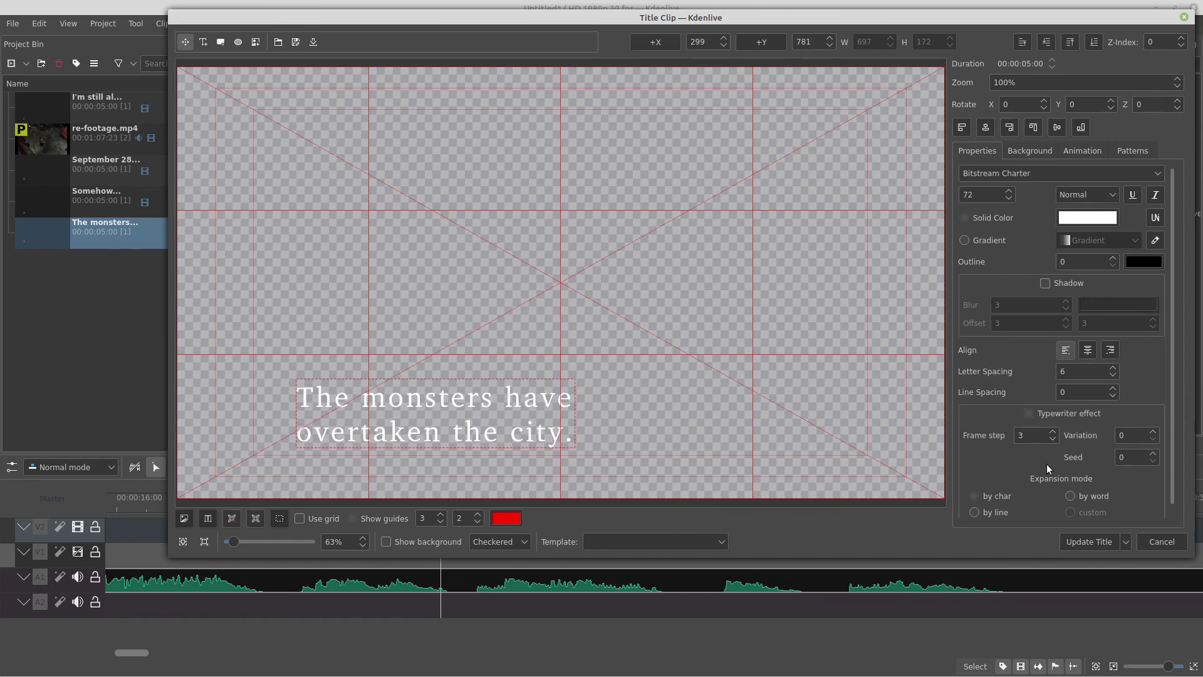